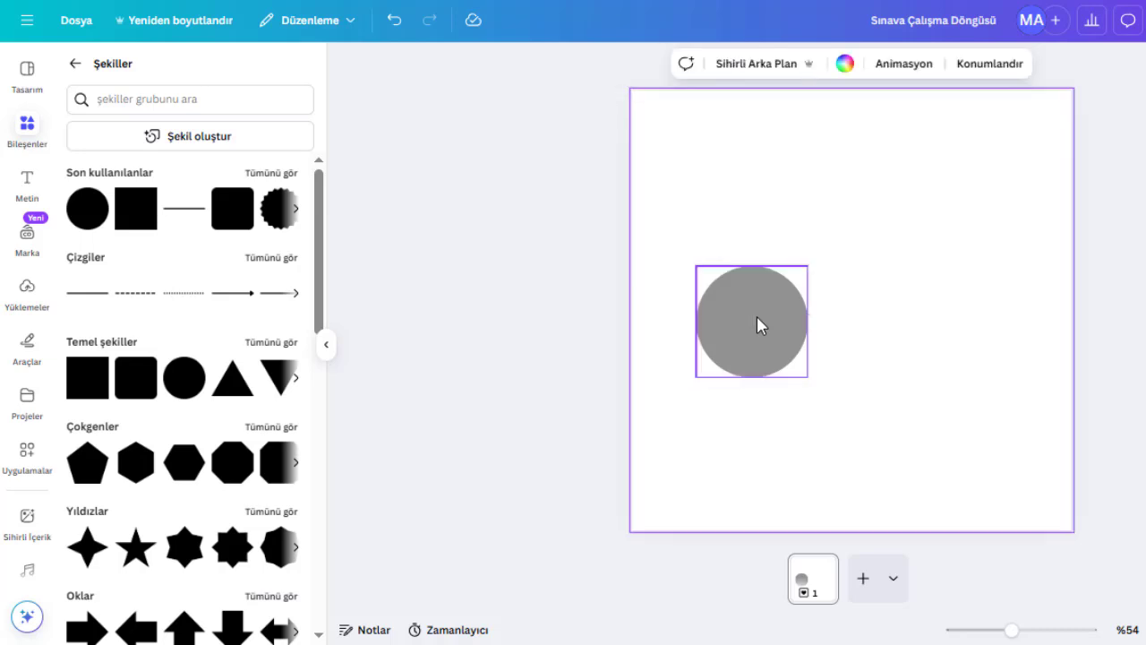
- Color the gray circle teal
{"action": "left_click", "coordinate": [757, 317]}
{"action": "left_click", "coordinate": [536, 64]}
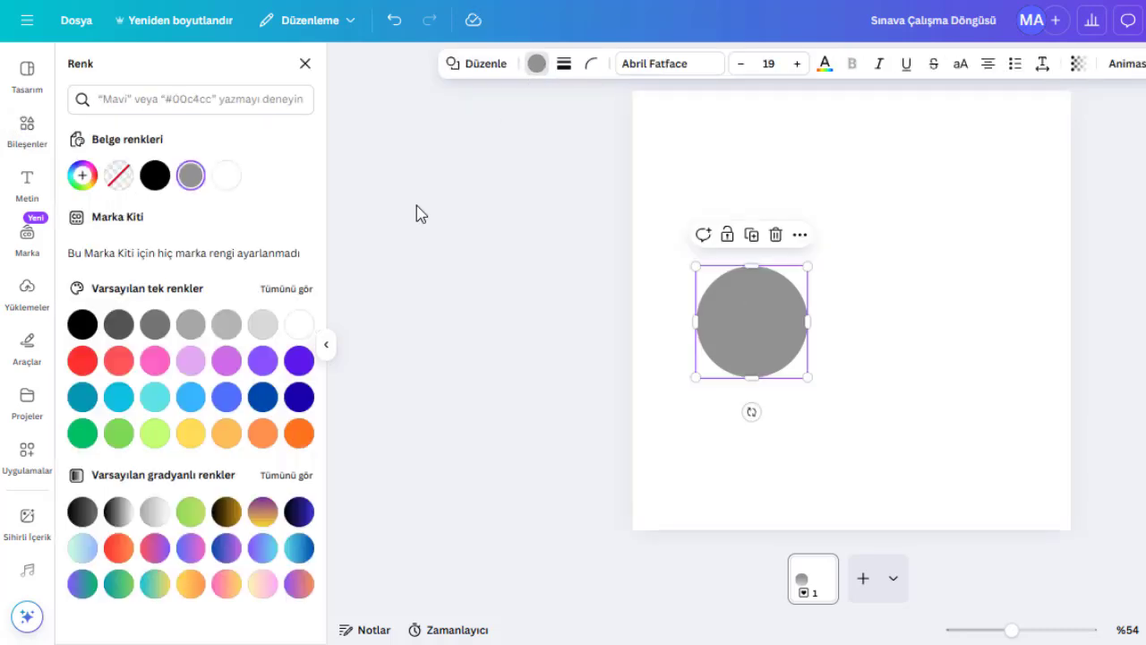
{"action": "left_click", "coordinate": [81, 396]}
- Duplicate the circle twice, placing a green copy to its right and a yellow copy above between them
{"action": "left_click_drag", "start_coordinate": [796, 376], "coordinate": [992, 345]}
{"action": "left_click", "coordinate": [82, 432]}
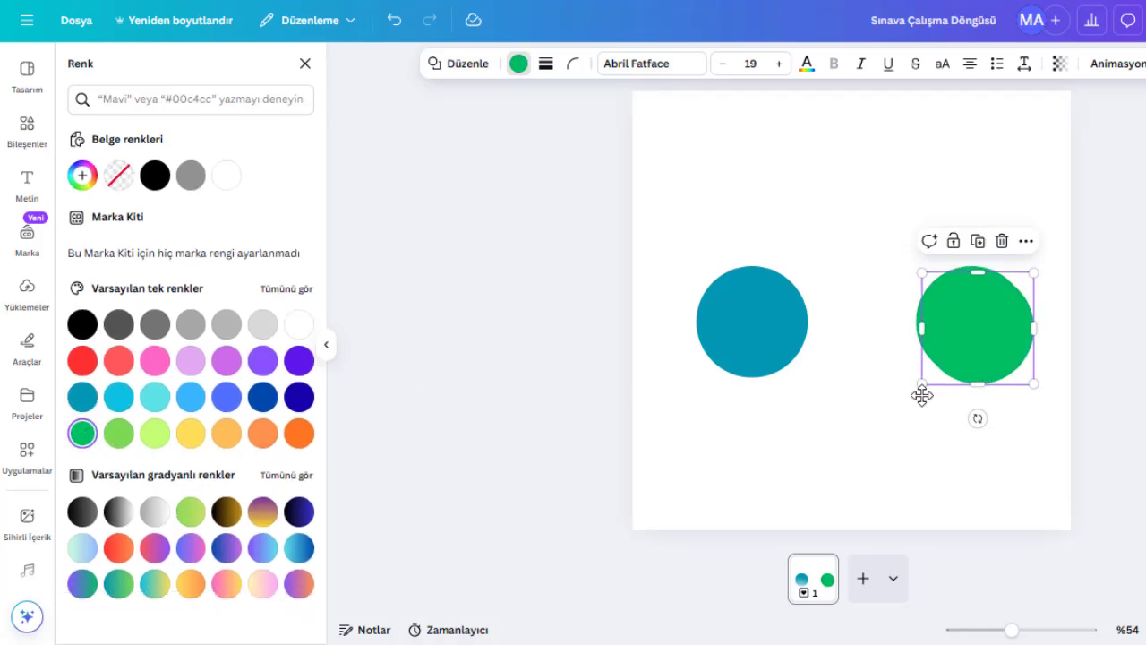
{"action": "left_click_drag", "start_coordinate": [922, 390], "coordinate": [851, 223]}
{"action": "left_click", "coordinate": [192, 436]}
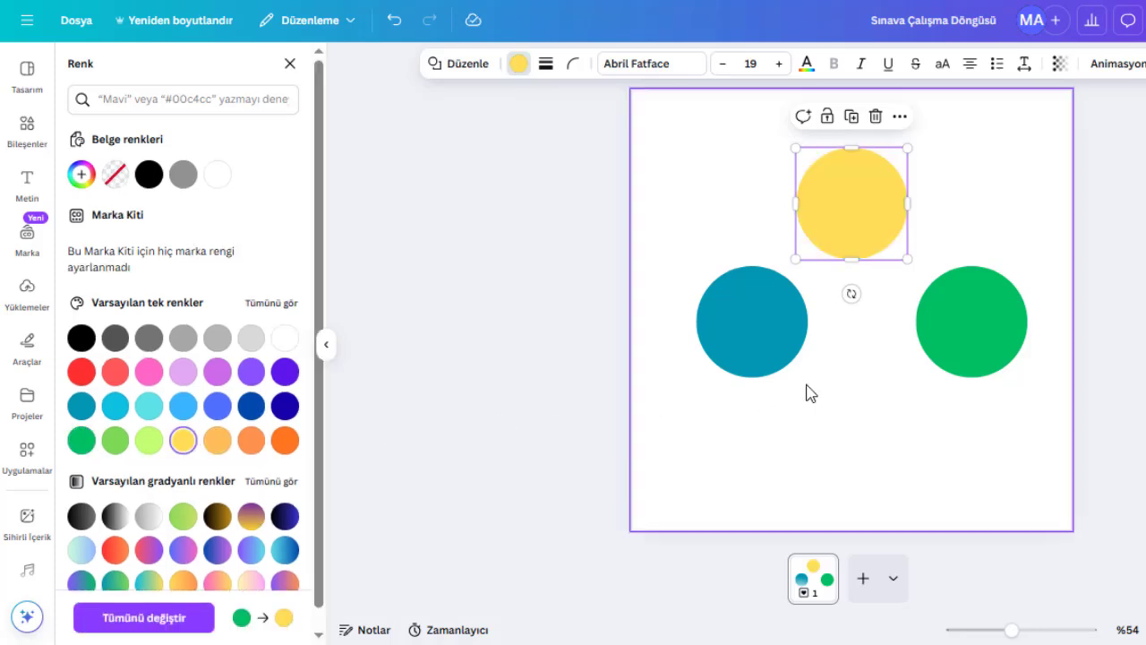
- Nudge the green and teal circles slightly left to balance the three-circle layout
{"action": "left_click", "coordinate": [850, 430]}
{"action": "left_click_drag", "start_coordinate": [965, 329], "coordinate": [960, 329]}
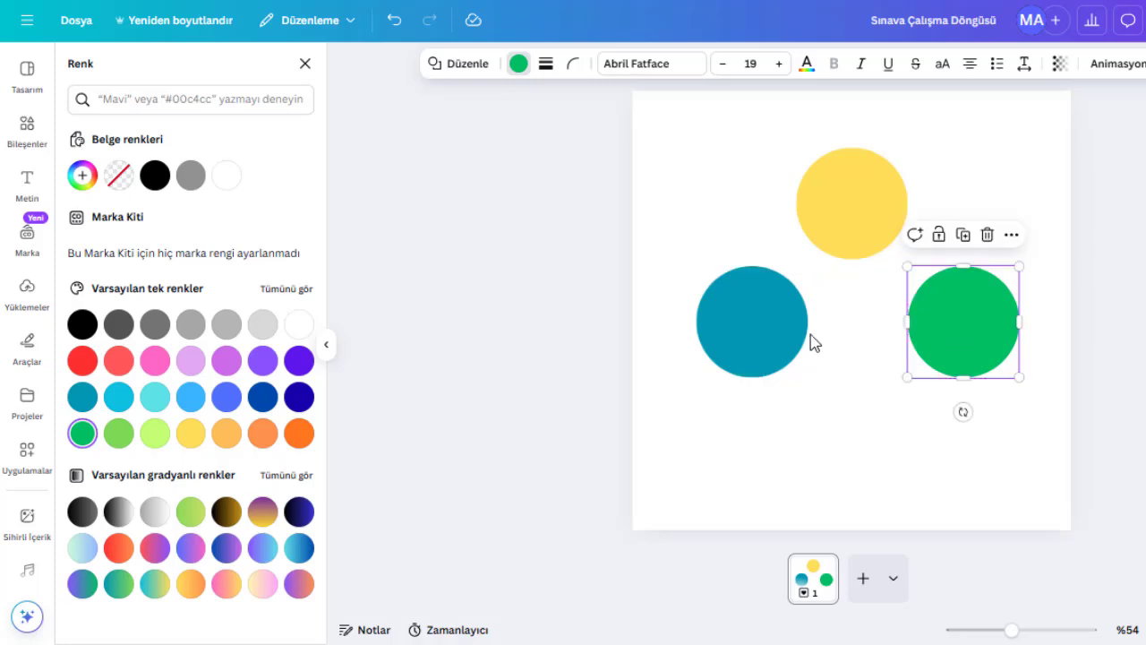
{"action": "left_click_drag", "start_coordinate": [755, 325], "coordinate": [742, 325]}
{"action": "left_click", "coordinate": [863, 453]}
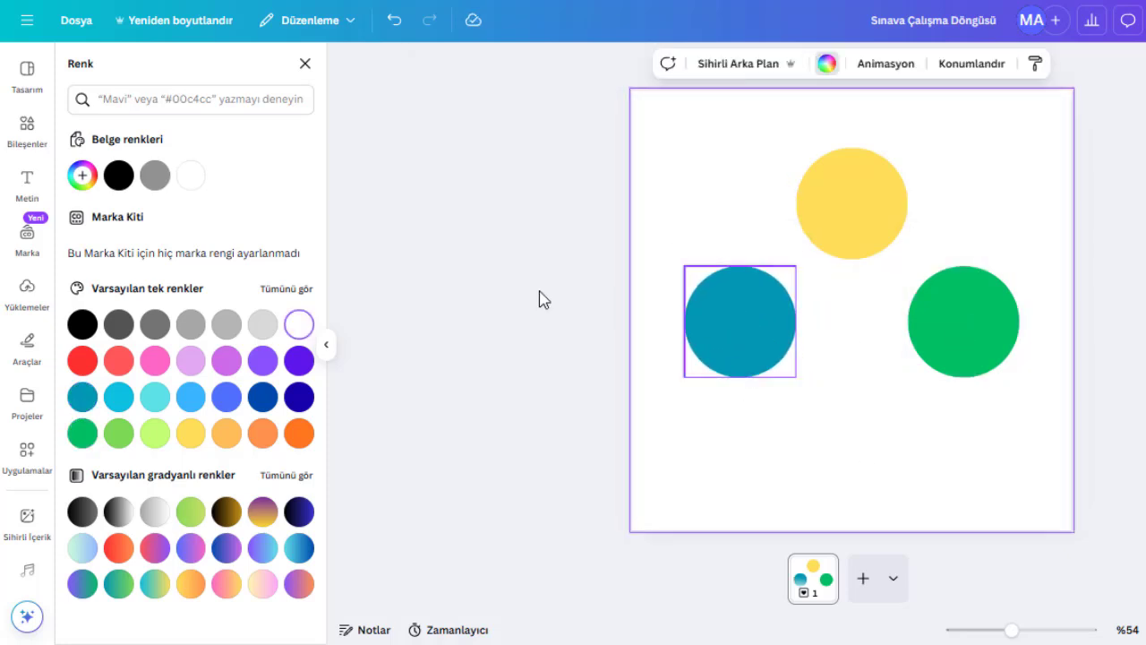
- Search graphic elements for "ok işareti" and add a thin curved arrow below, between the teal and green circles
{"action": "left_click", "coordinate": [14, 134]}
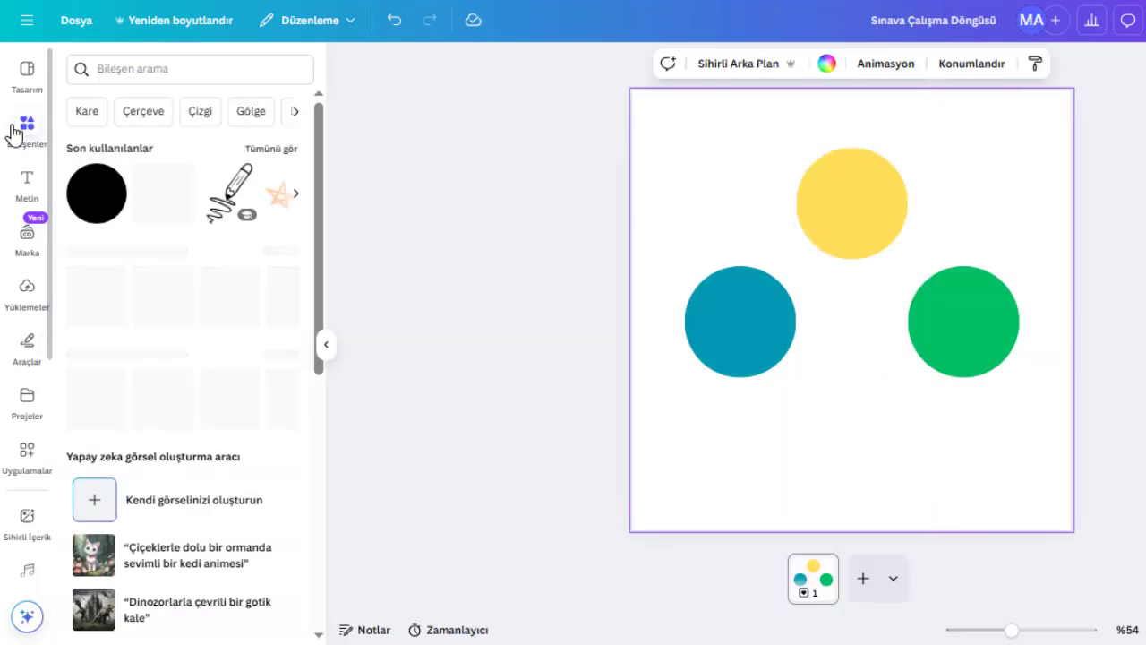
{"action": "left_click", "coordinate": [187, 73]}
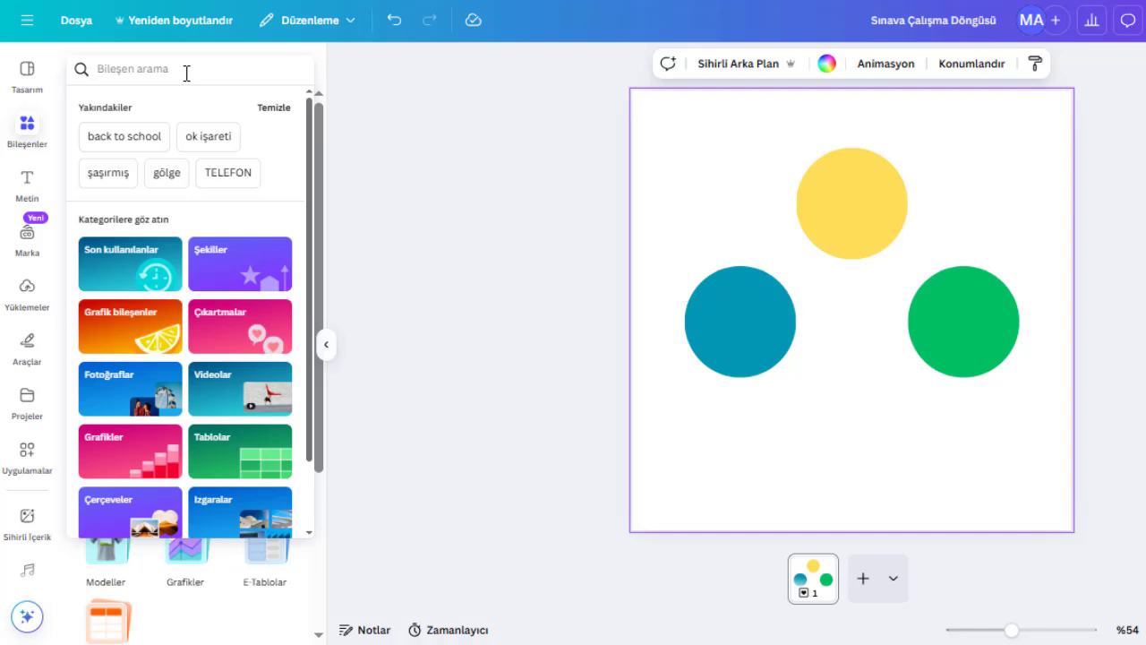
{"action": "type", "text": "ok işareti"}
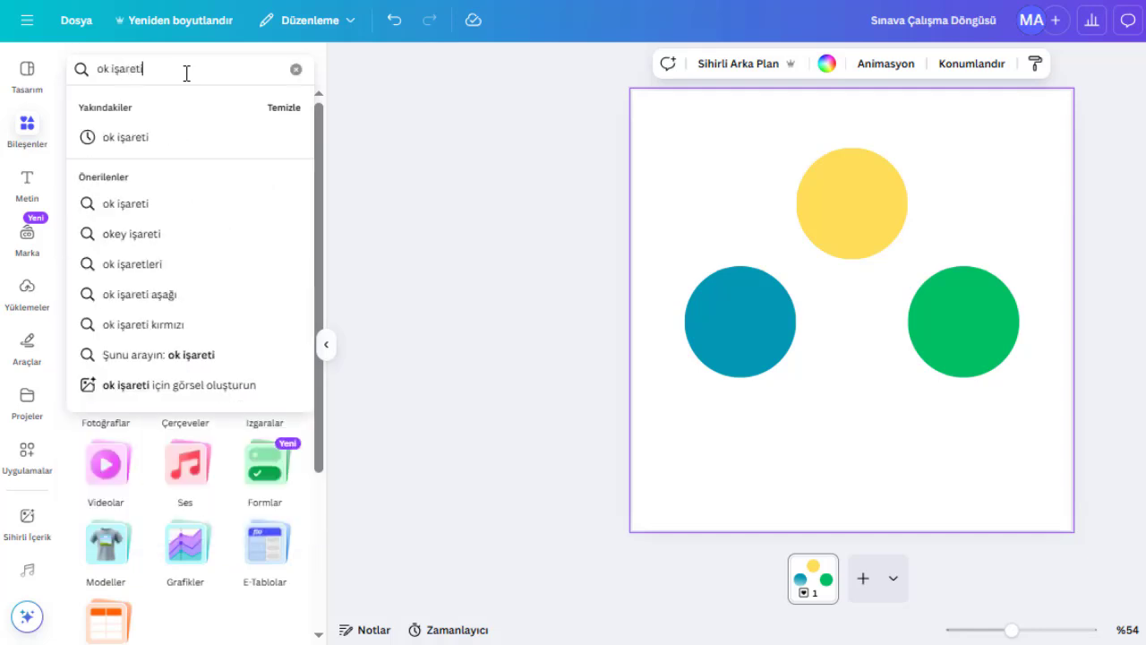
{"action": "key", "text": "Return"}
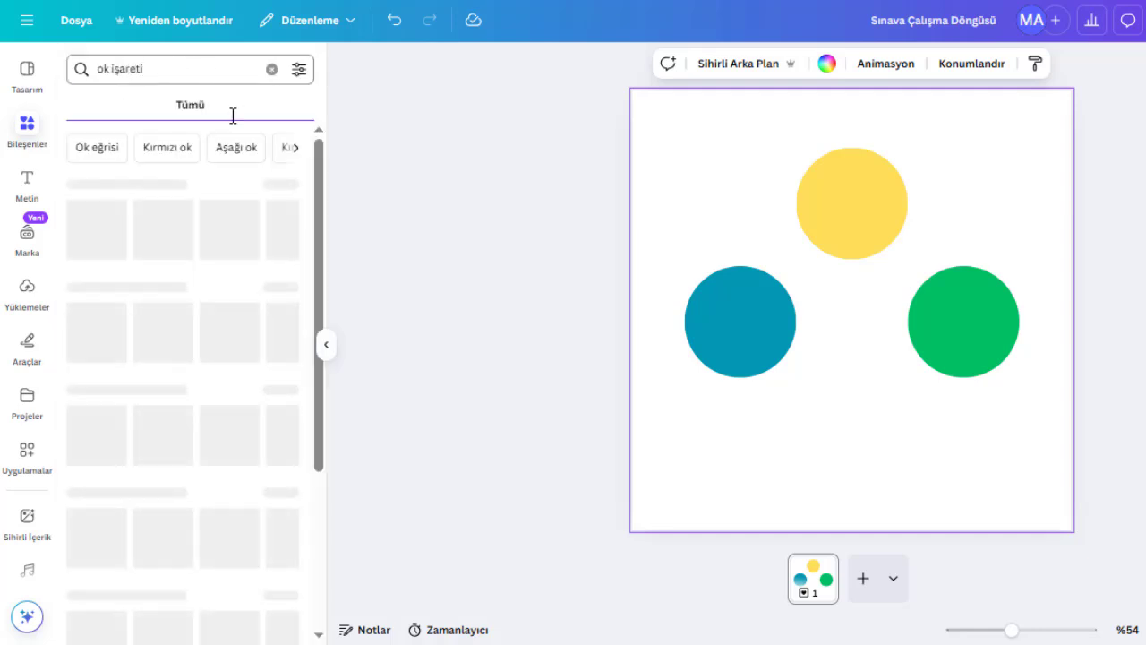
{"action": "left_click", "coordinate": [259, 185]}
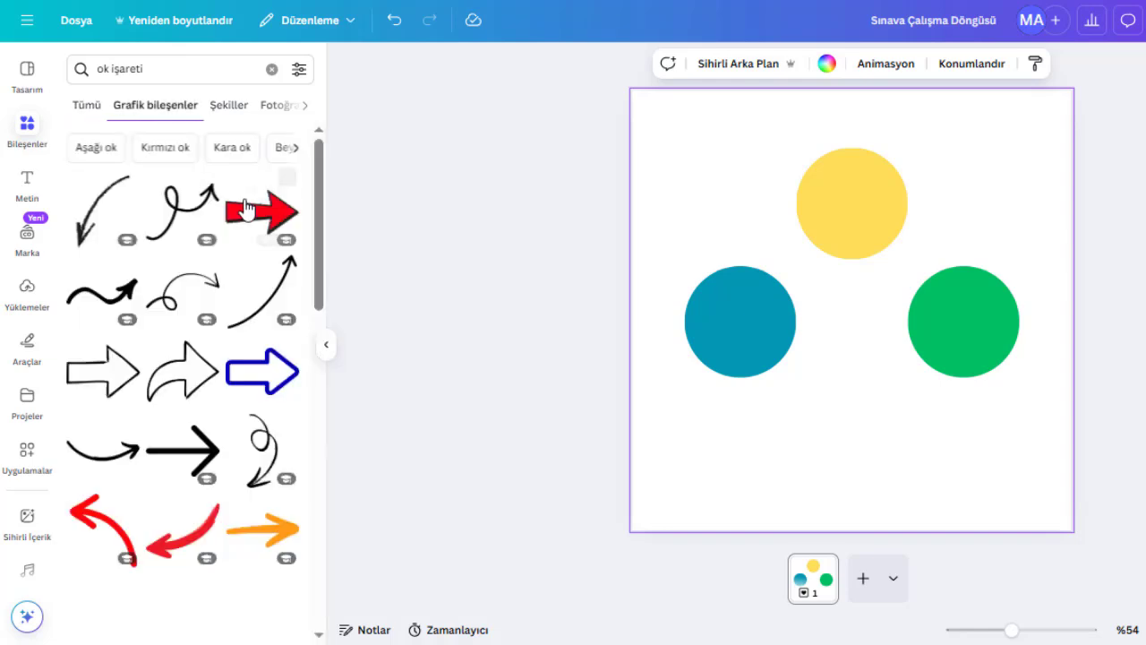
{"action": "scroll", "coordinate": [251, 235], "scroll_direction": "down", "scroll_amount": 3}
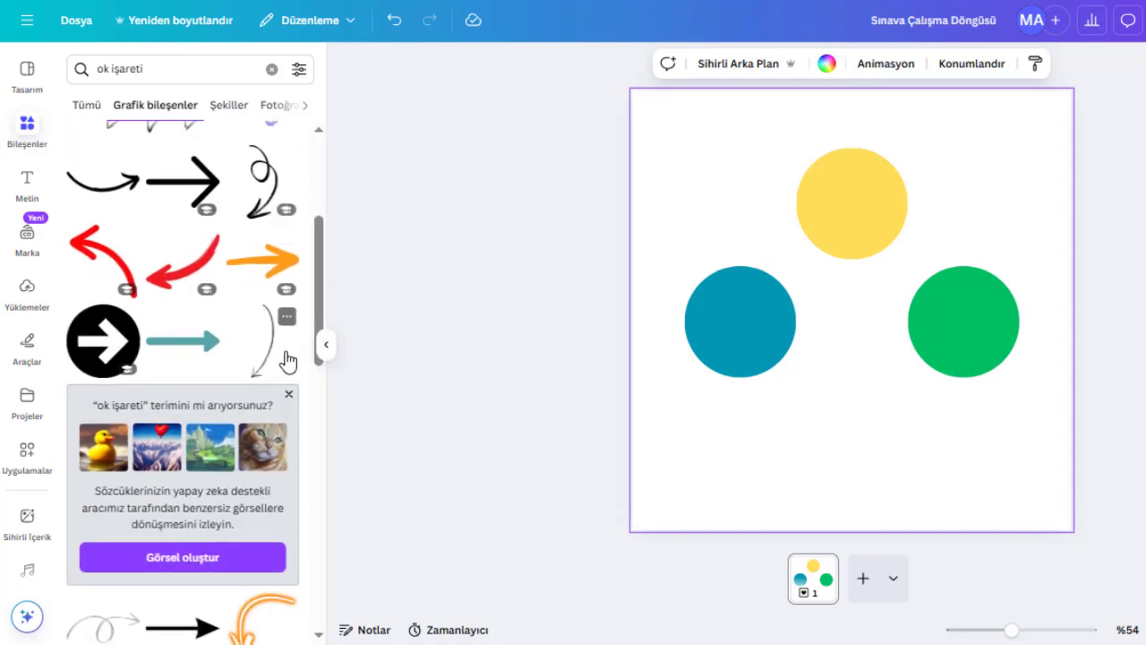
{"action": "left_click", "coordinate": [286, 360]}
{"action": "left_click_drag", "start_coordinate": [852, 430], "coordinate": [732, 325]}
- Duplicate the curved arrow twice, rotating the copies and placing them between the circles to form a cycle
{"action": "left_click_drag", "start_coordinate": [935, 280], "coordinate": [957, 224]}
{"action": "key", "text": "ctrl+d"}
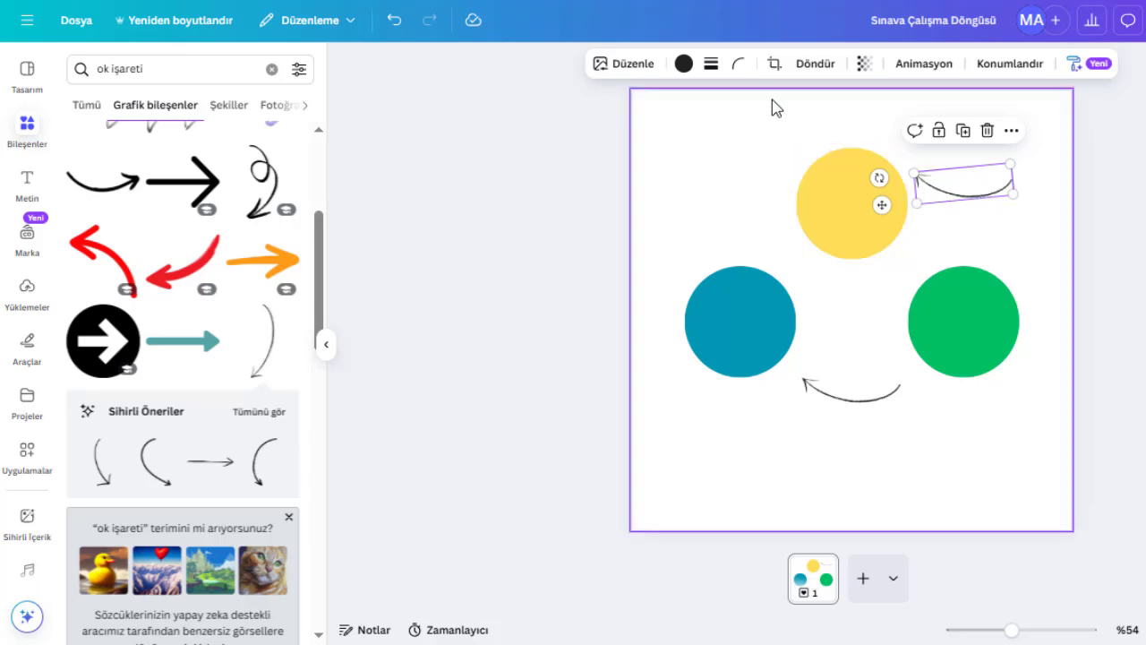
{"action": "left_click_drag", "start_coordinate": [879, 178], "coordinate": [1008, 253]}
{"action": "left_click_drag", "start_coordinate": [979, 197], "coordinate": [718, 197]}
{"action": "key", "text": "ctrl+d"}
{"action": "left_click_drag", "start_coordinate": [781, 274], "coordinate": [785, 120]}
{"action": "left_click", "coordinate": [982, 504]}
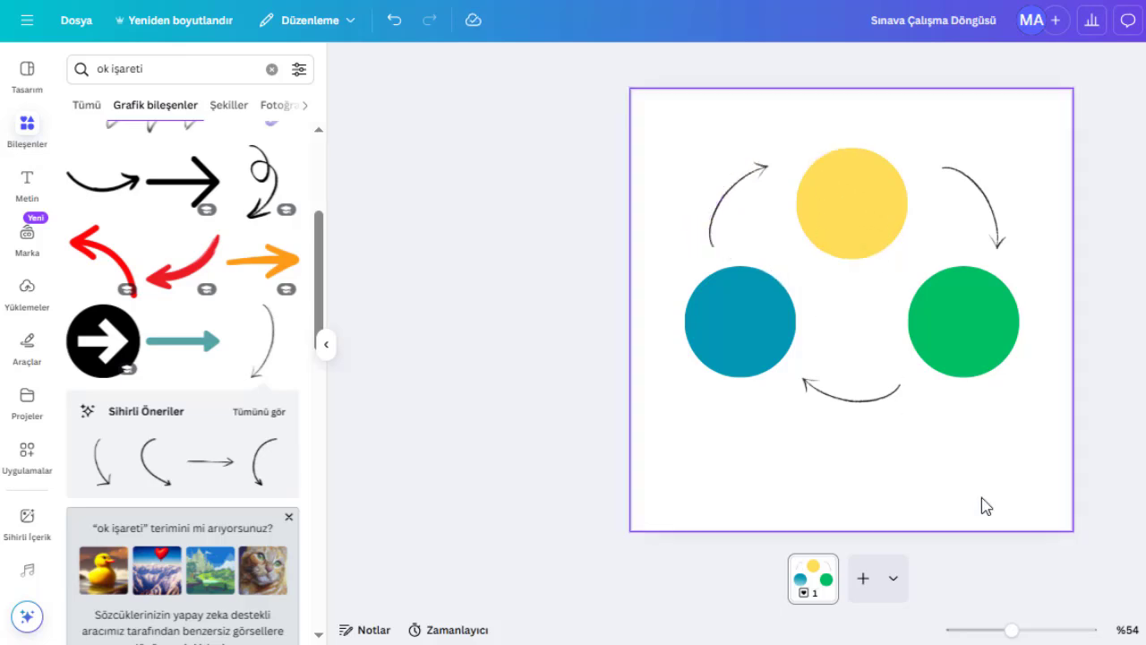
{"action": "left_click", "coordinate": [727, 215]}
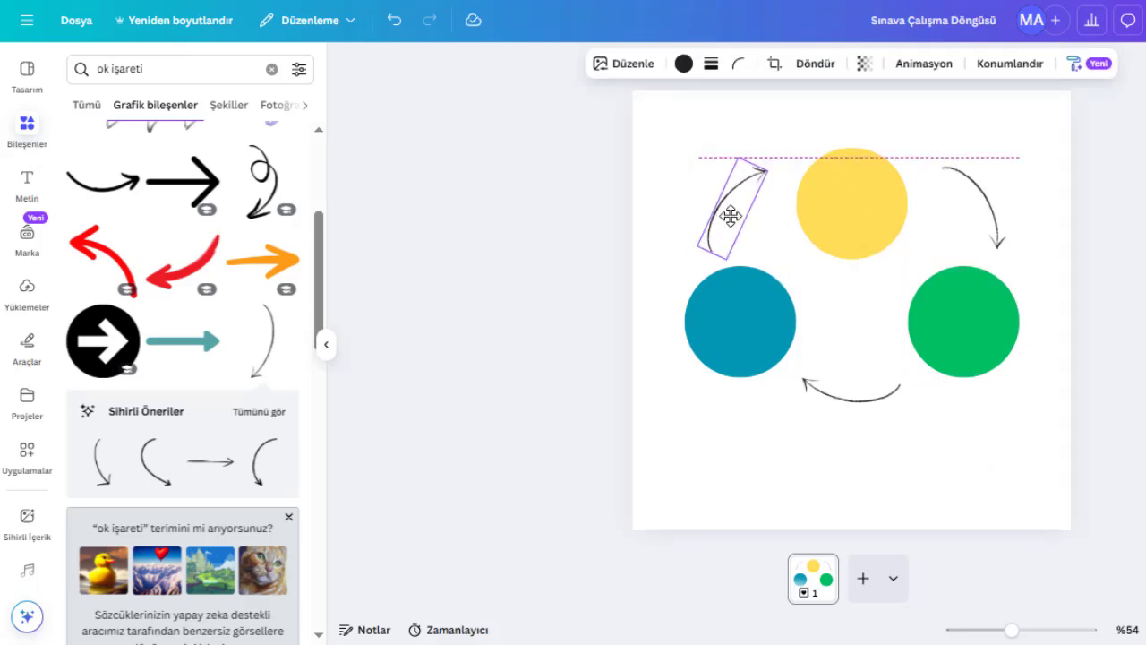
{"action": "left_click", "coordinate": [1015, 479]}
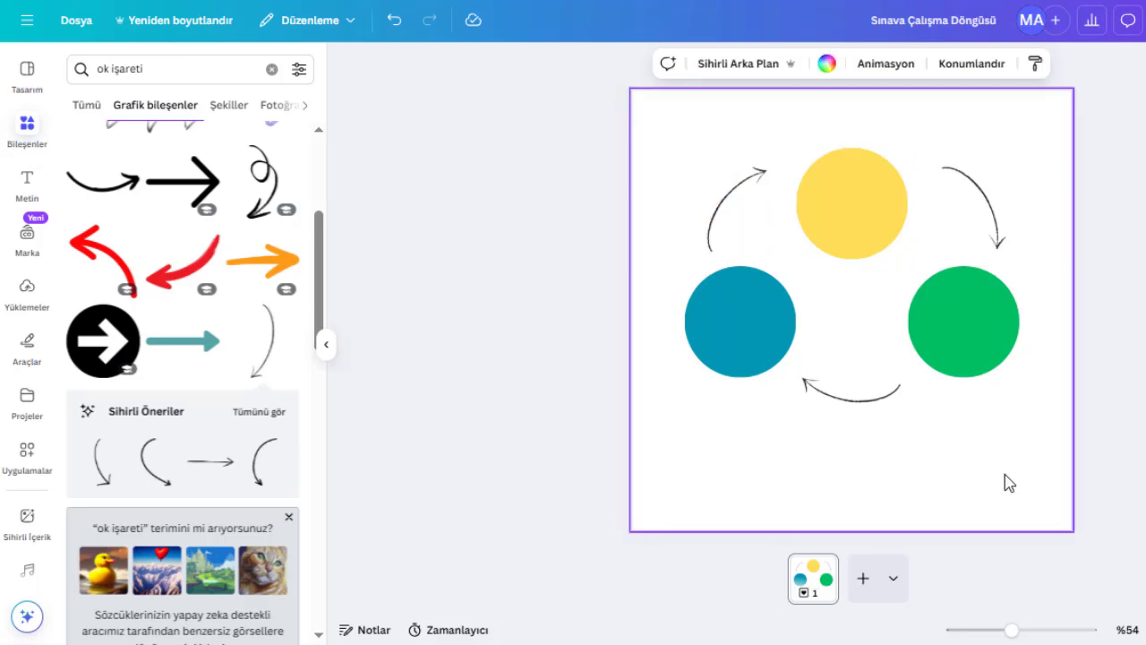
- Add a heading reading "Sınava Çalışma" and "Döngüsü" on two lines
{"action": "left_click", "coordinate": [30, 179]}
{"action": "left_click", "coordinate": [162, 248]}
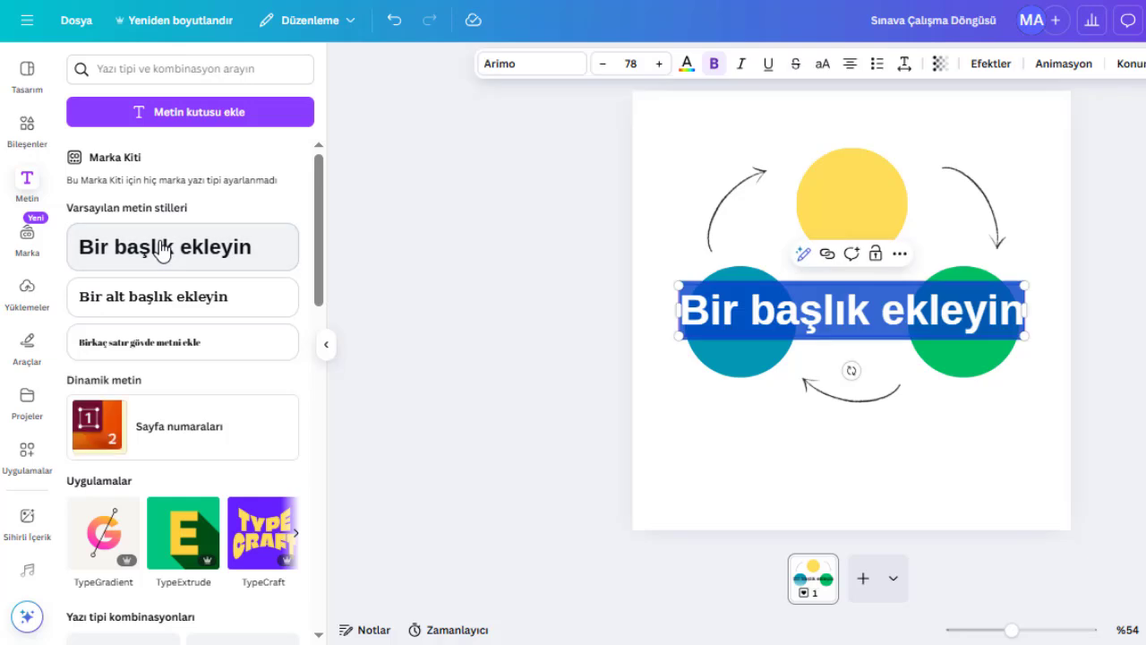
{"action": "type", "text": "Sına"}
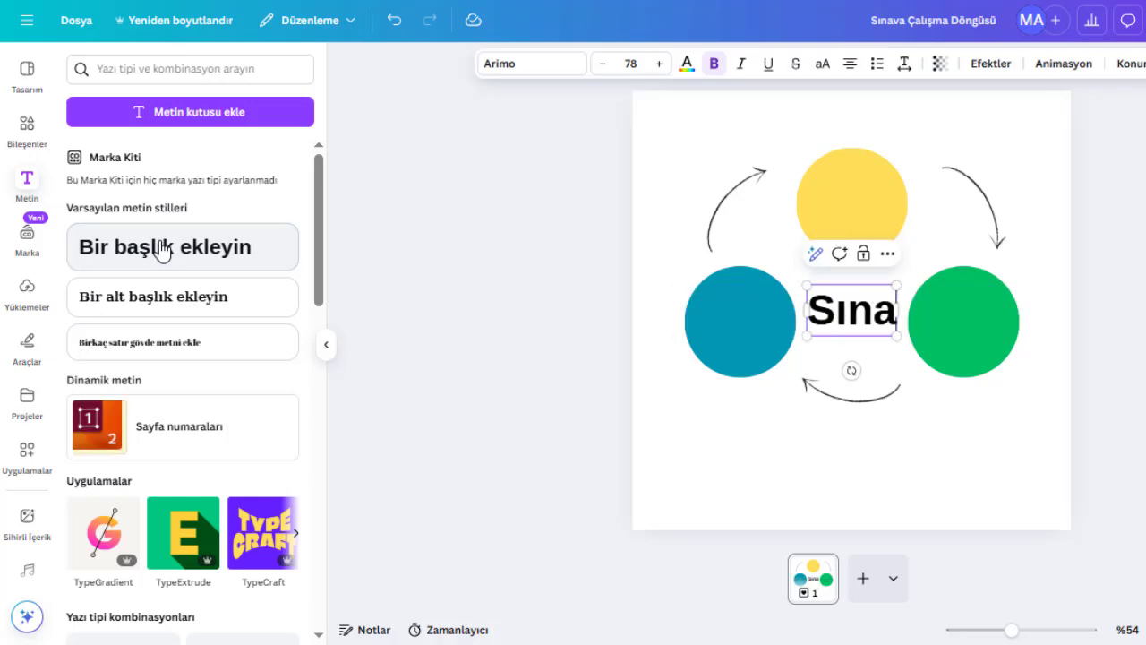
{"action": "type", "text": "va Çalışma"}
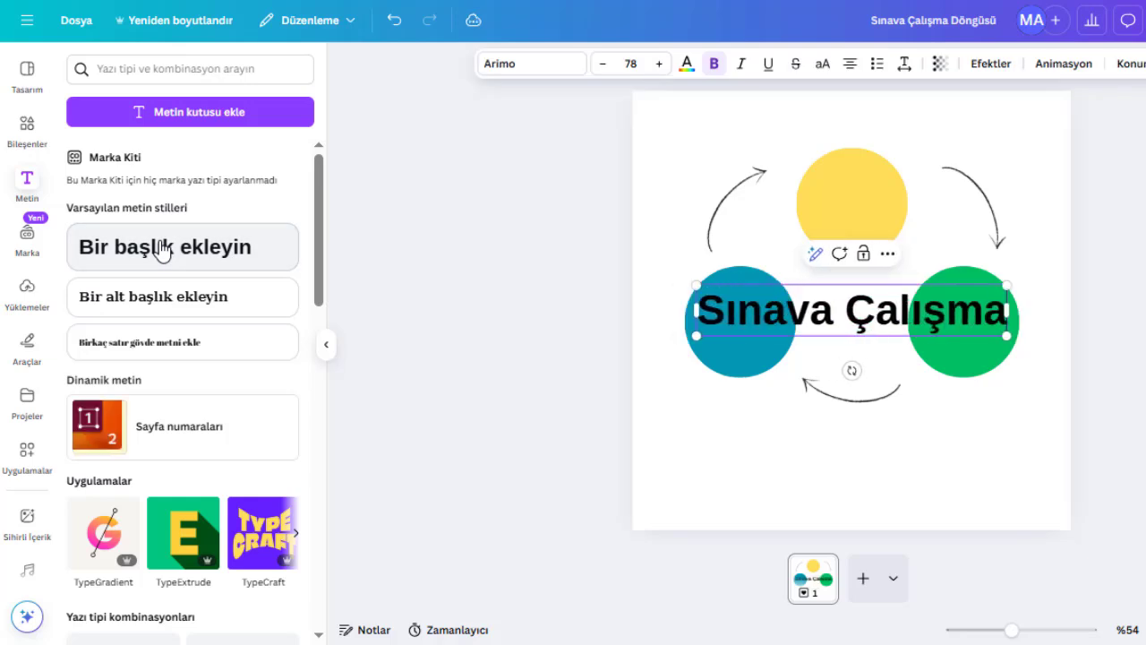
{"action": "key", "text": "Return"}
{"action": "type", "text": "d"}
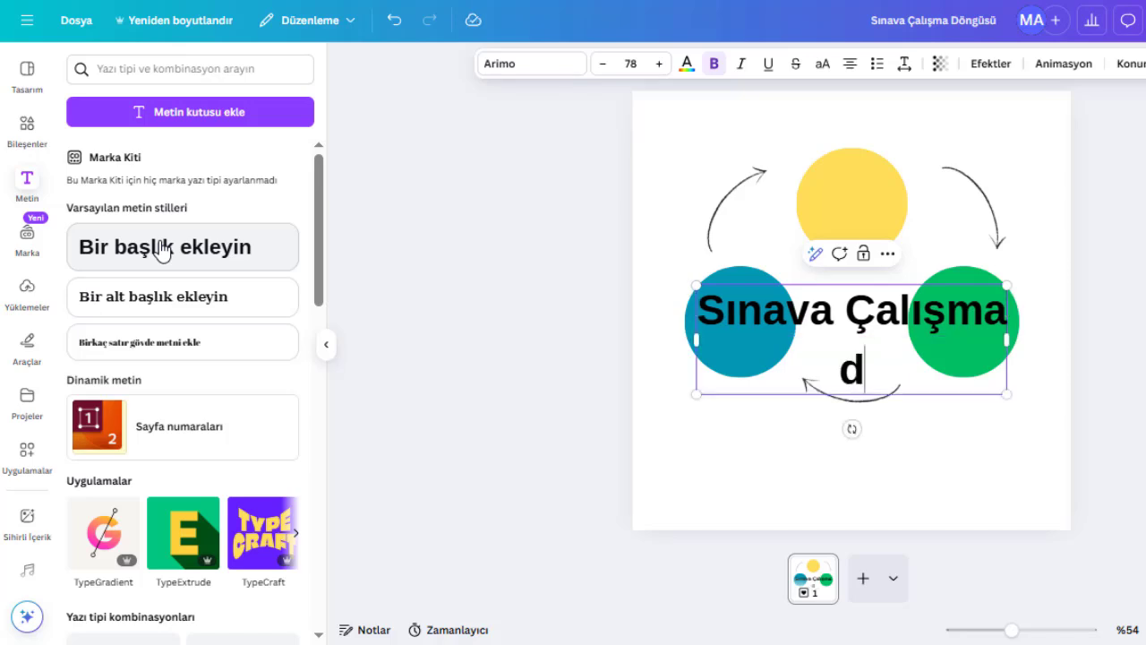
{"action": "key", "text": "BackSpace"}
{"action": "type", "text": "Döngüsü"}
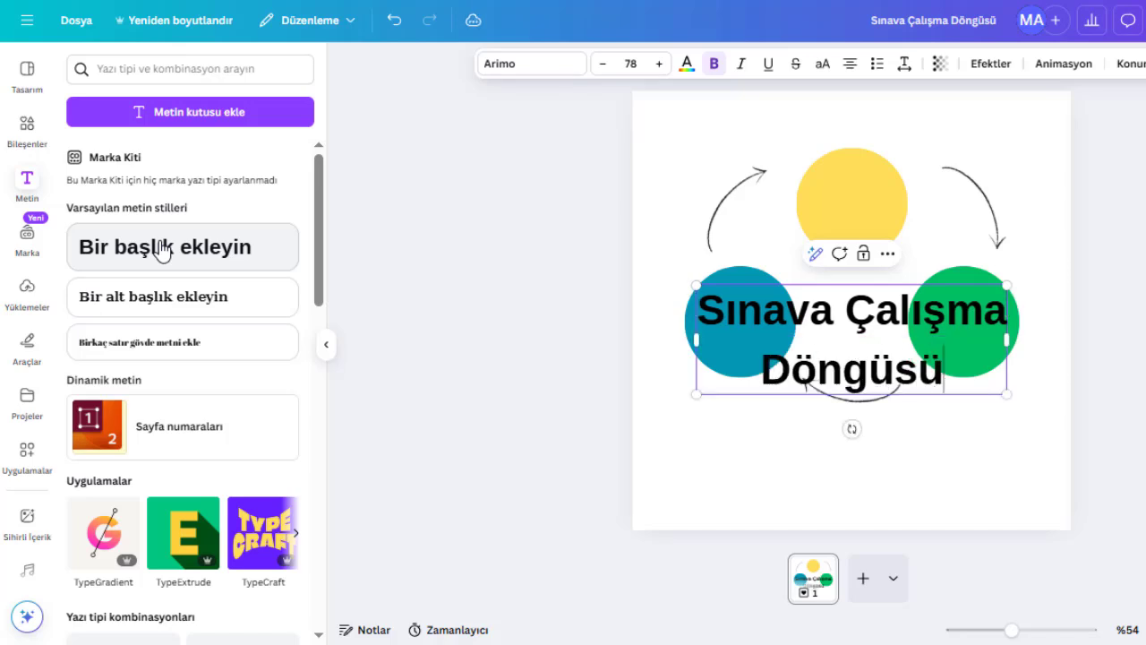
{"action": "left_click", "coordinate": [731, 439]}
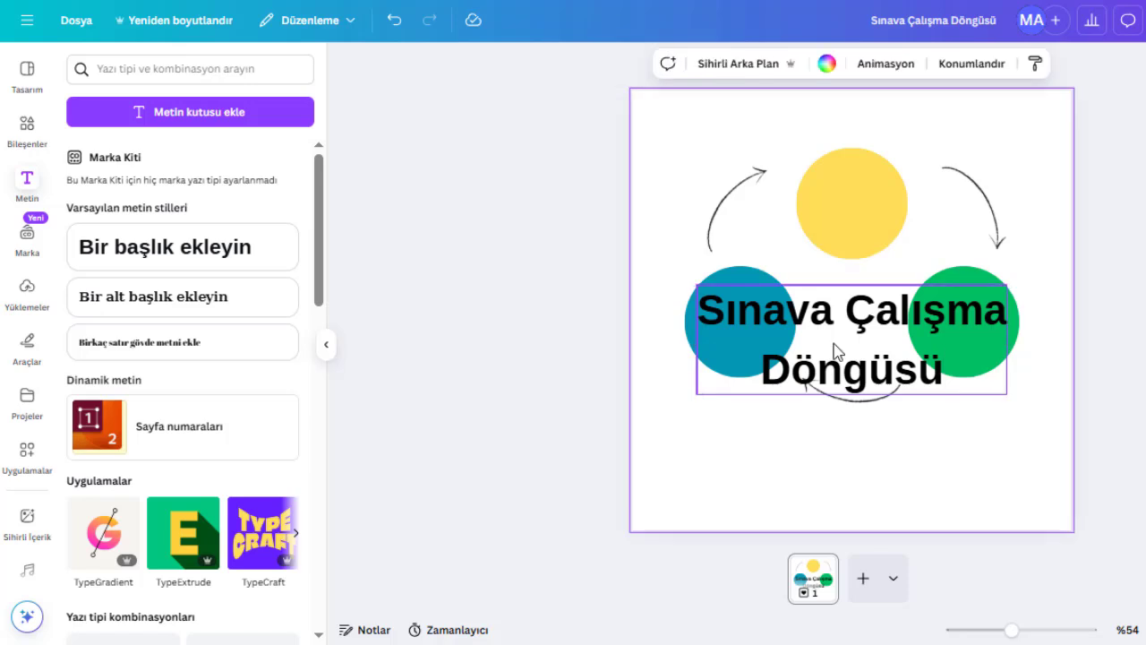
- Change the heading's font to TAN Headline by searching for "tan head"
{"action": "left_click", "coordinate": [834, 350]}
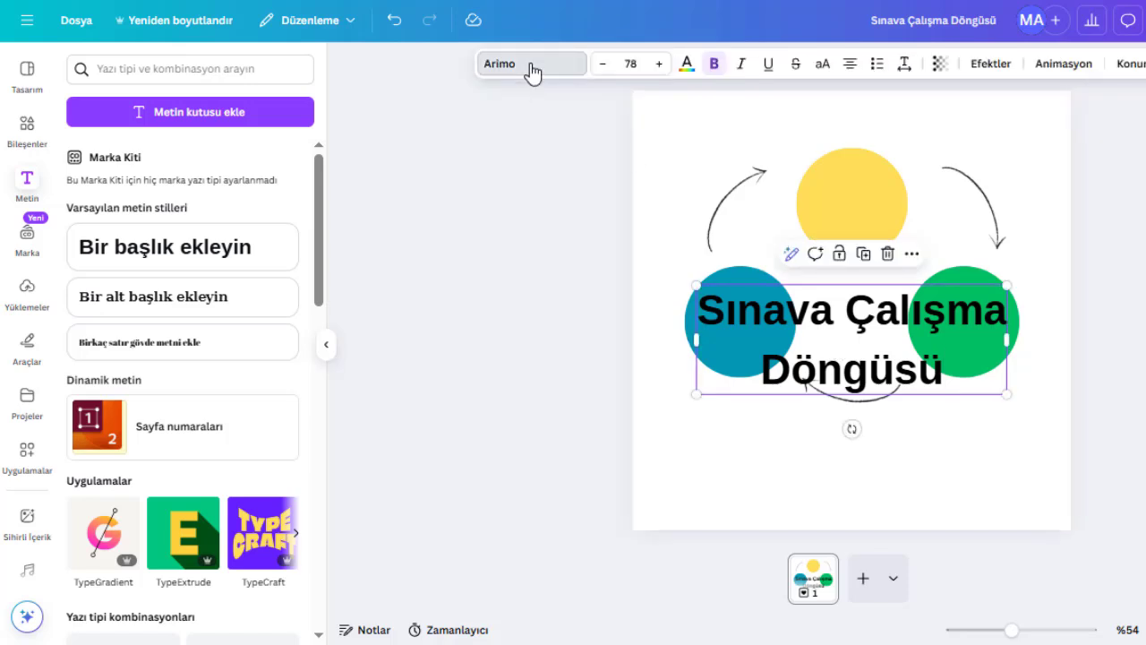
{"action": "left_click", "coordinate": [533, 67]}
{"action": "left_click", "coordinate": [173, 136]}
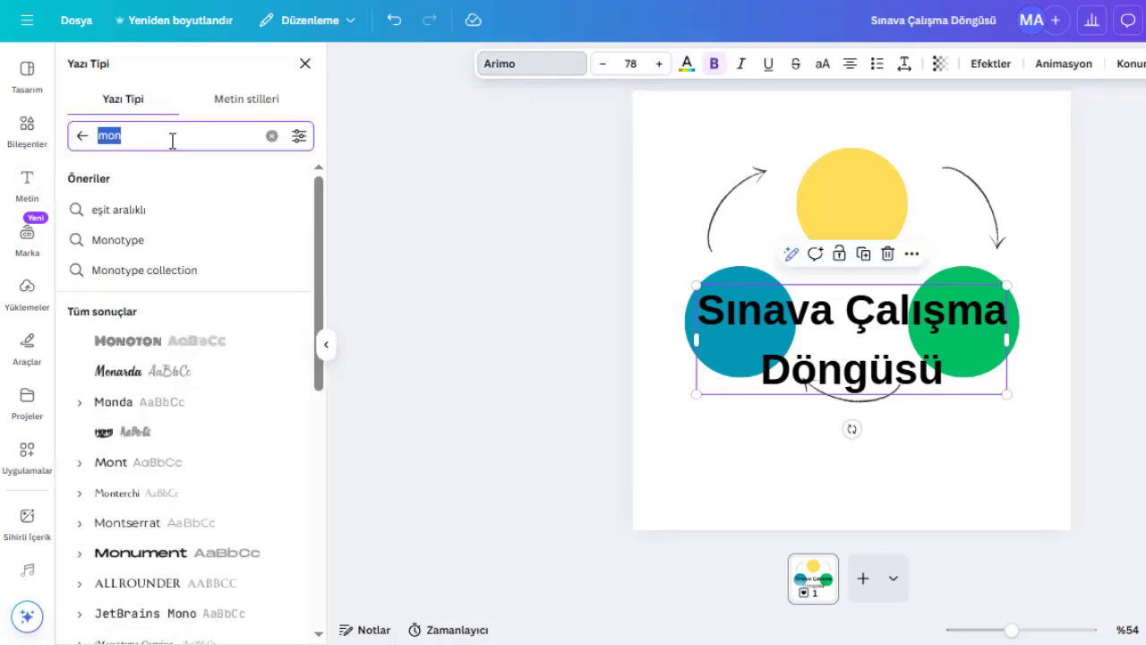
{"action": "type", "text": "t"}
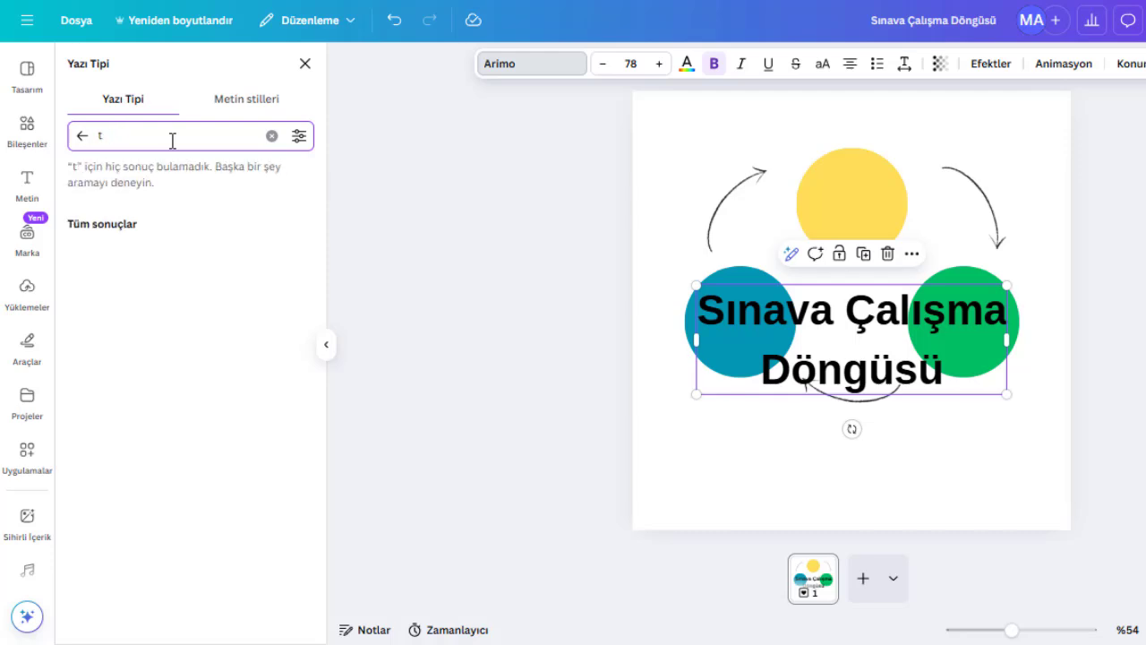
{"action": "type", "text": "an h"}
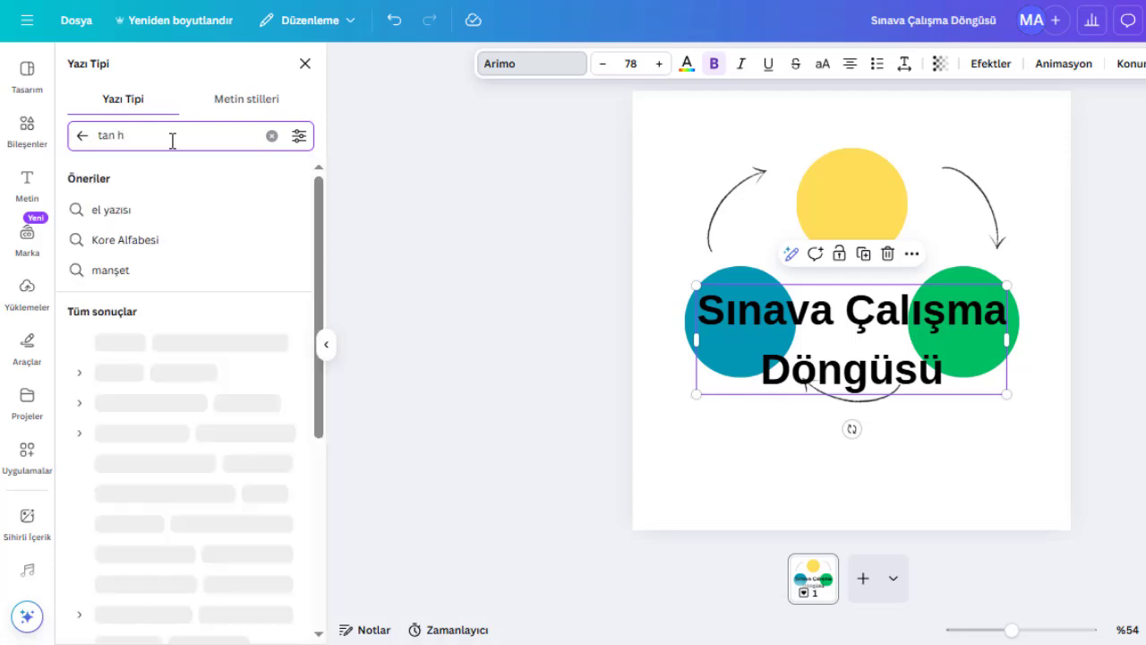
{"action": "type", "text": "ead"}
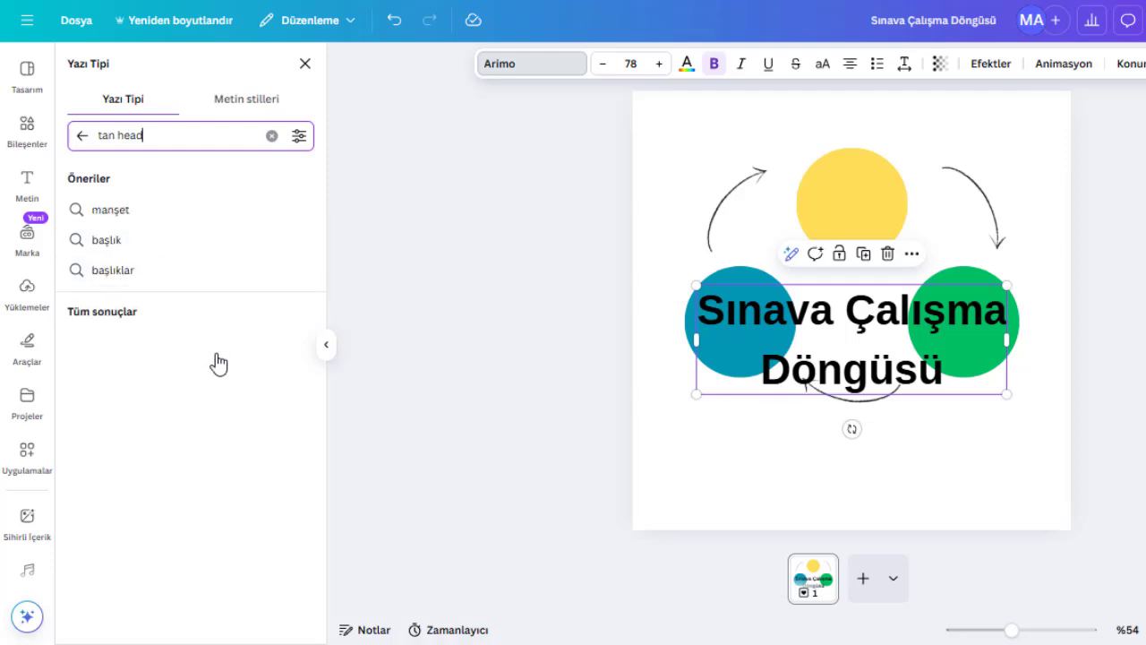
{"action": "left_click", "coordinate": [159, 530]}
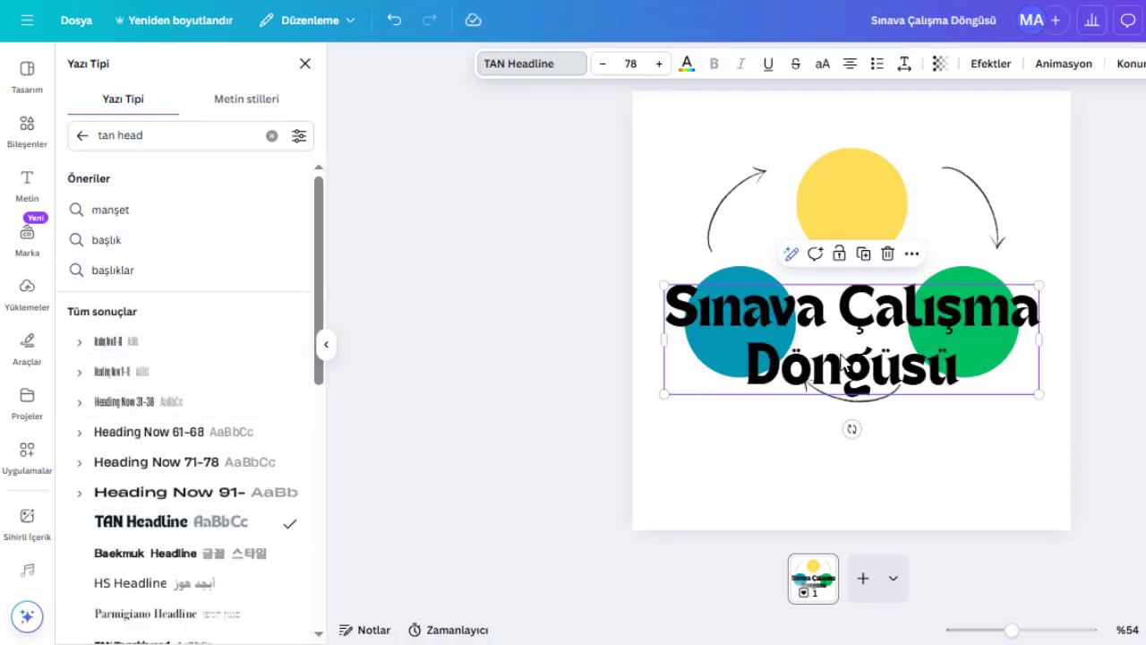
- Shrink the heading to about 43.6 size and move it to the top of the page
{"action": "left_click_drag", "start_coordinate": [1039, 285], "coordinate": [873, 329]}
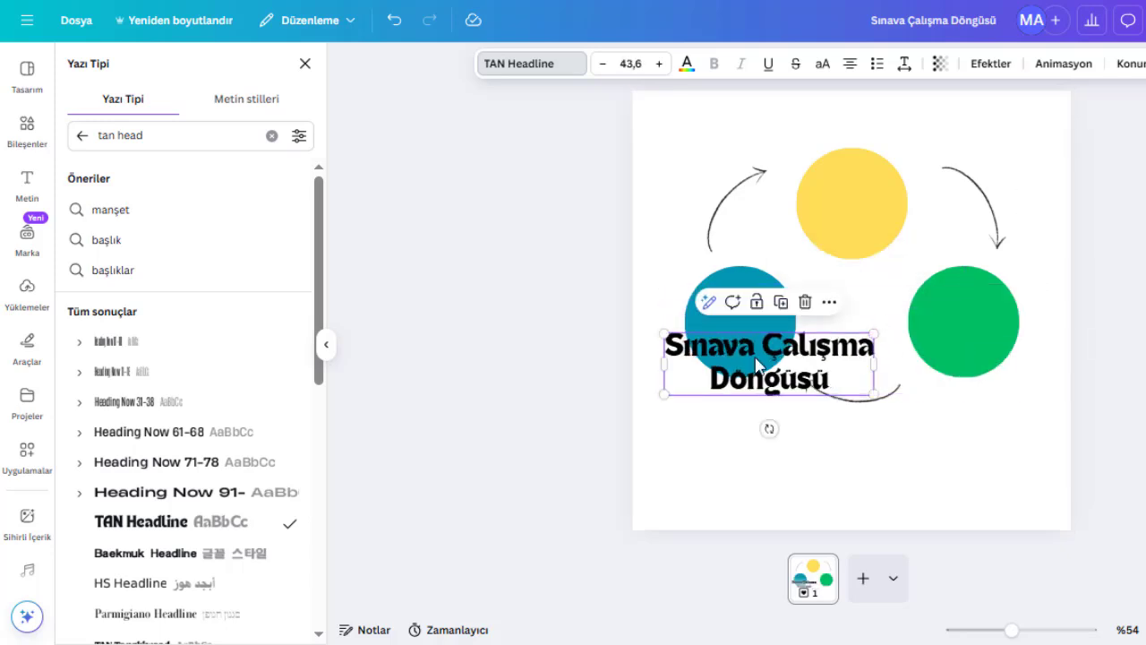
{"action": "left_click_drag", "start_coordinate": [754, 358], "coordinate": [858, 130]}
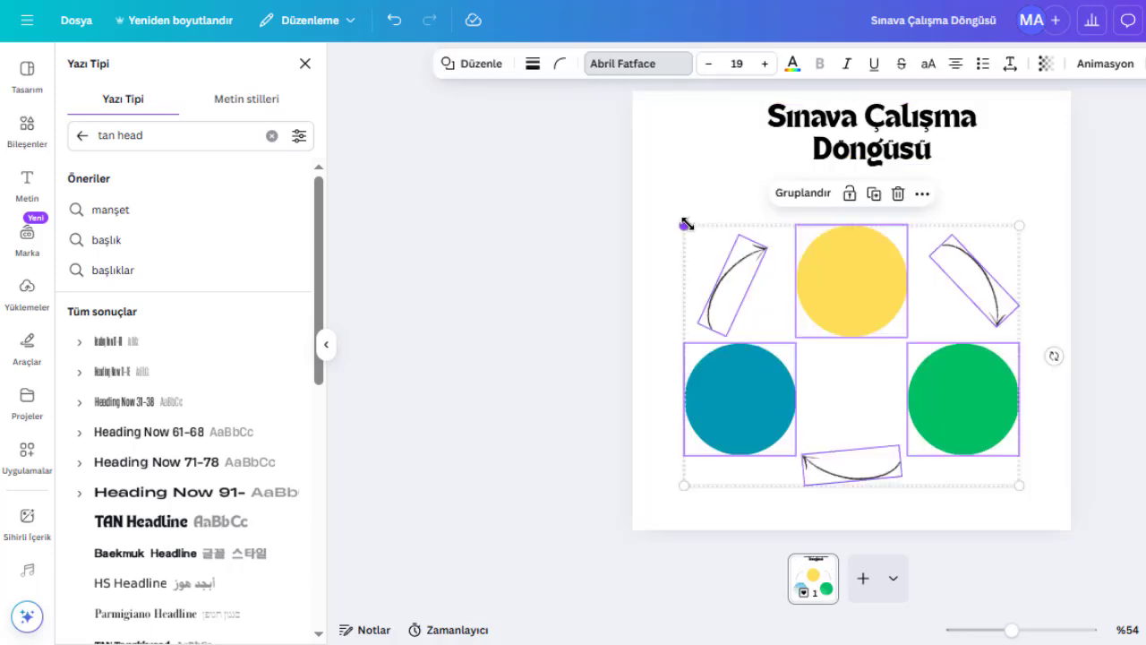
- Enlarge the circle-and-arrow diagram slightly and lower the heading to sit just above it
{"action": "left_click_drag", "start_coordinate": [686, 223], "coordinate": [676, 219]}
{"action": "left_click_drag", "start_coordinate": [1031, 216], "coordinate": [1030, 213]}
{"action": "left_click_drag", "start_coordinate": [881, 126], "coordinate": [862, 154]}
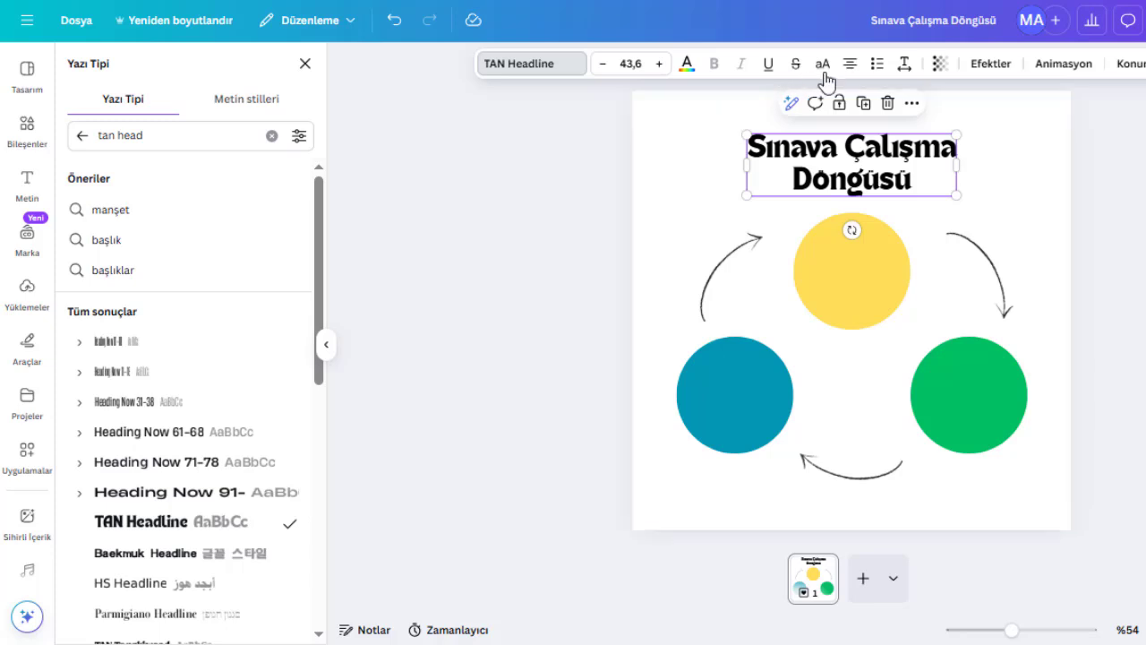
- Open the heading's letter and line spacing options
{"action": "left_click", "coordinate": [905, 65]}
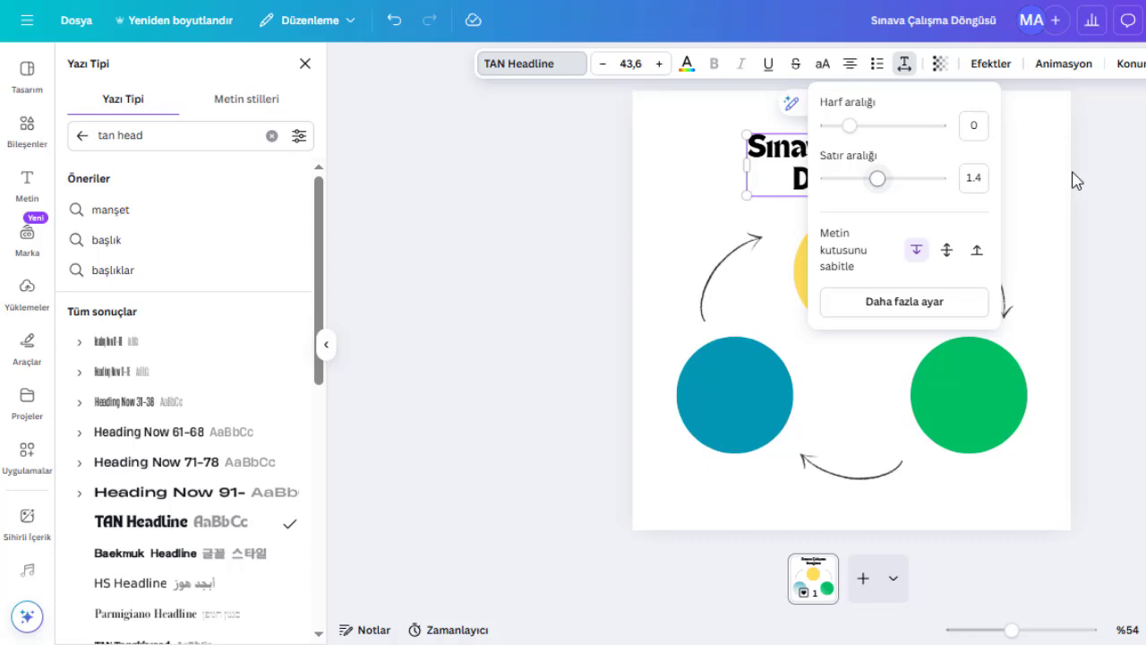
{"action": "left_click", "coordinate": [1003, 161]}
- Set the page background color to light gray
{"action": "left_click", "coordinate": [827, 64]}
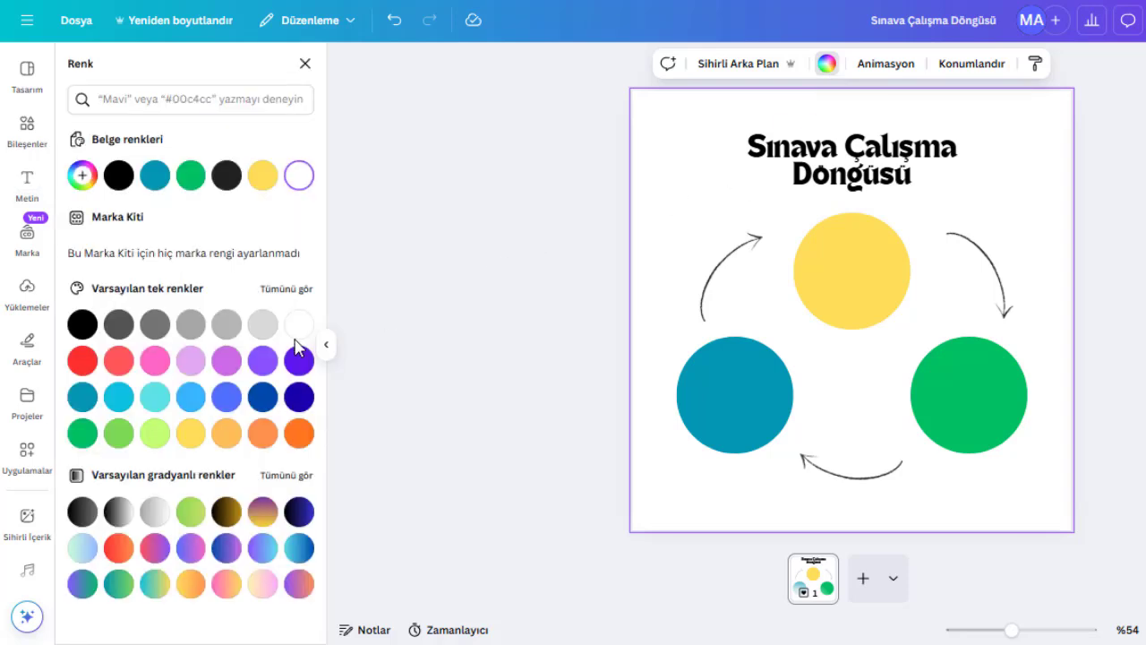
{"action": "left_click", "coordinate": [275, 330]}
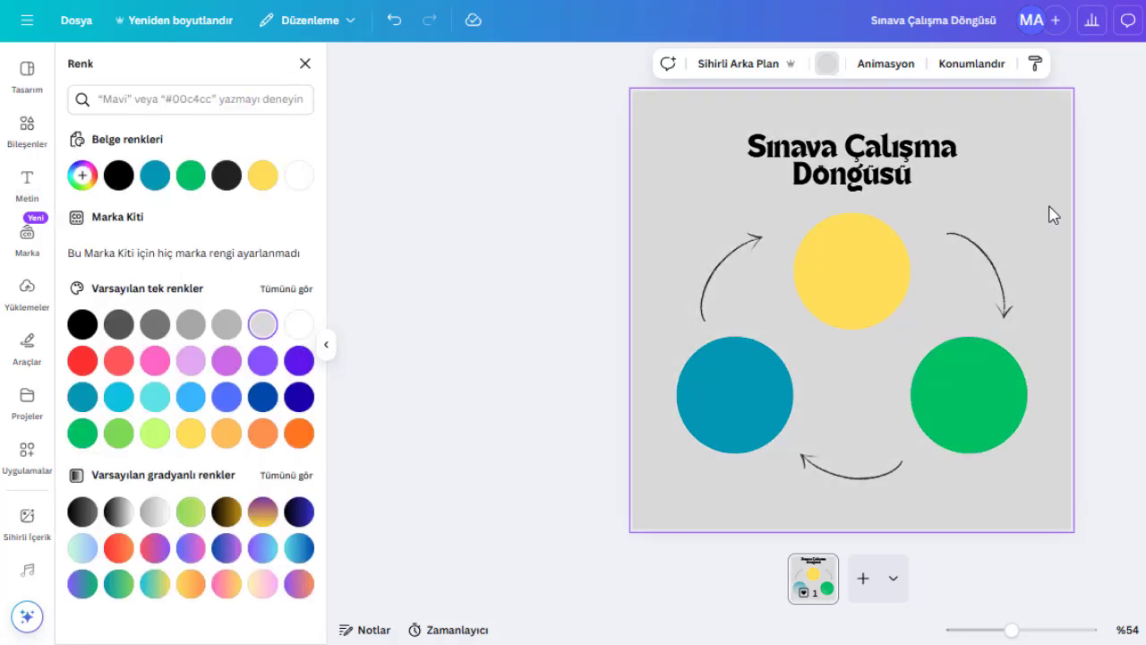
- Add the lightbulb graphic from recent elements and place it small and tilted on the teal circle
{"action": "left_click", "coordinate": [10, 142]}
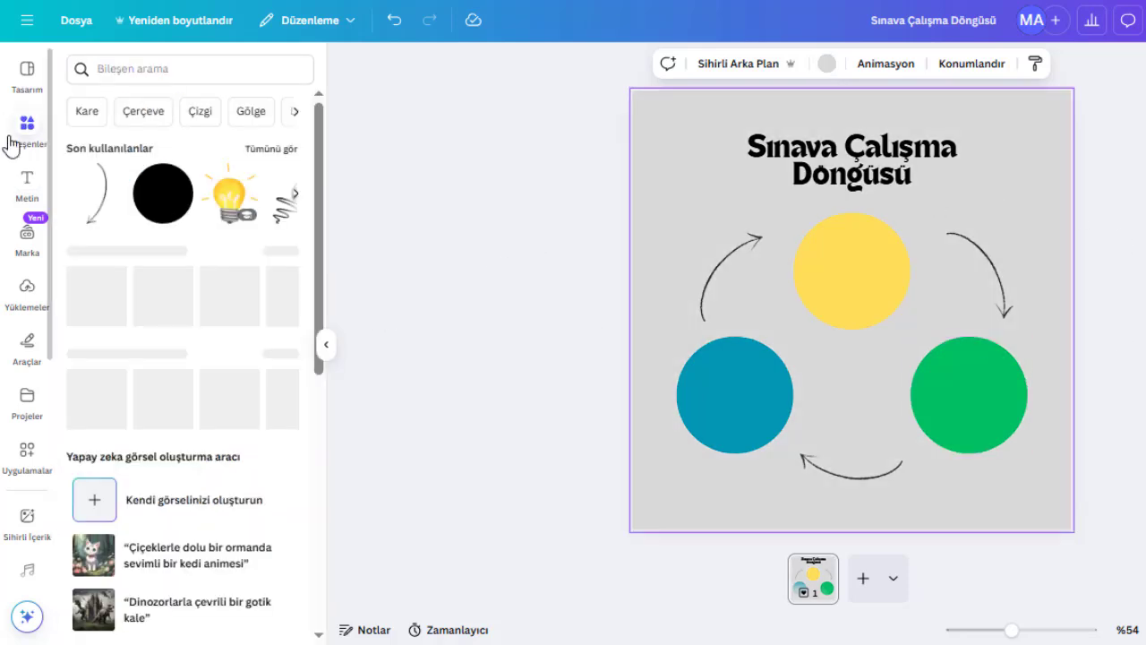
{"action": "left_click", "coordinate": [235, 195]}
{"action": "left_click_drag", "start_coordinate": [969, 187], "coordinate": [735, 438]}
{"action": "left_click_drag", "start_coordinate": [772, 478], "coordinate": [744, 381]}
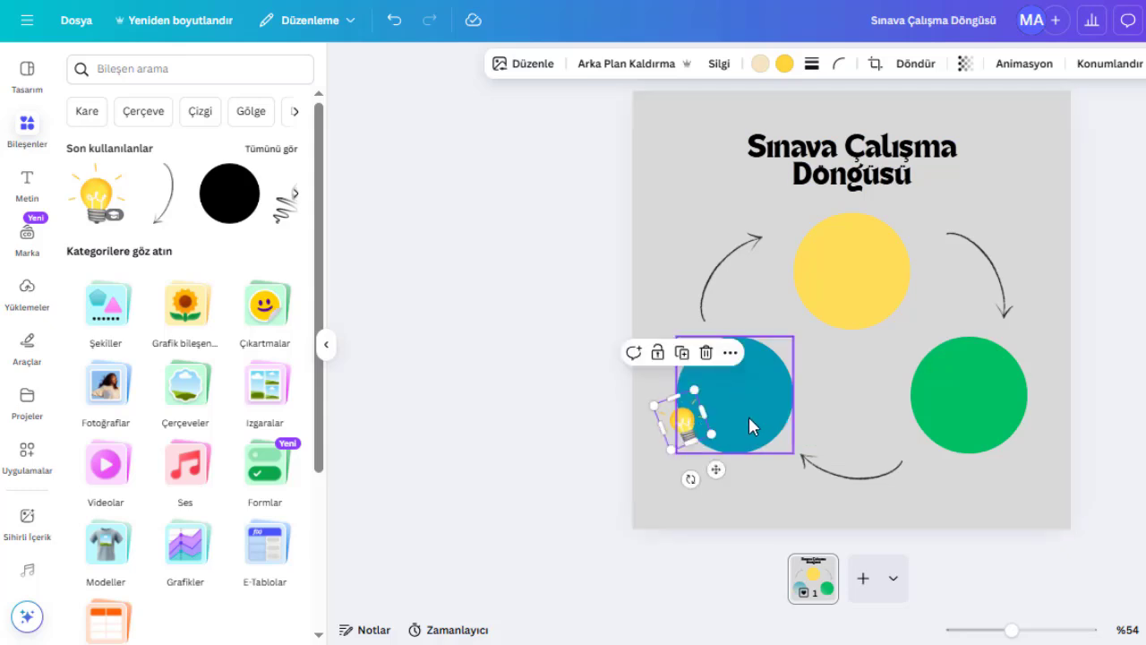
- Add the stars graphic from recent elements and place it small at the yellow circle's upper right edge
{"action": "left_click", "coordinate": [274, 151]}
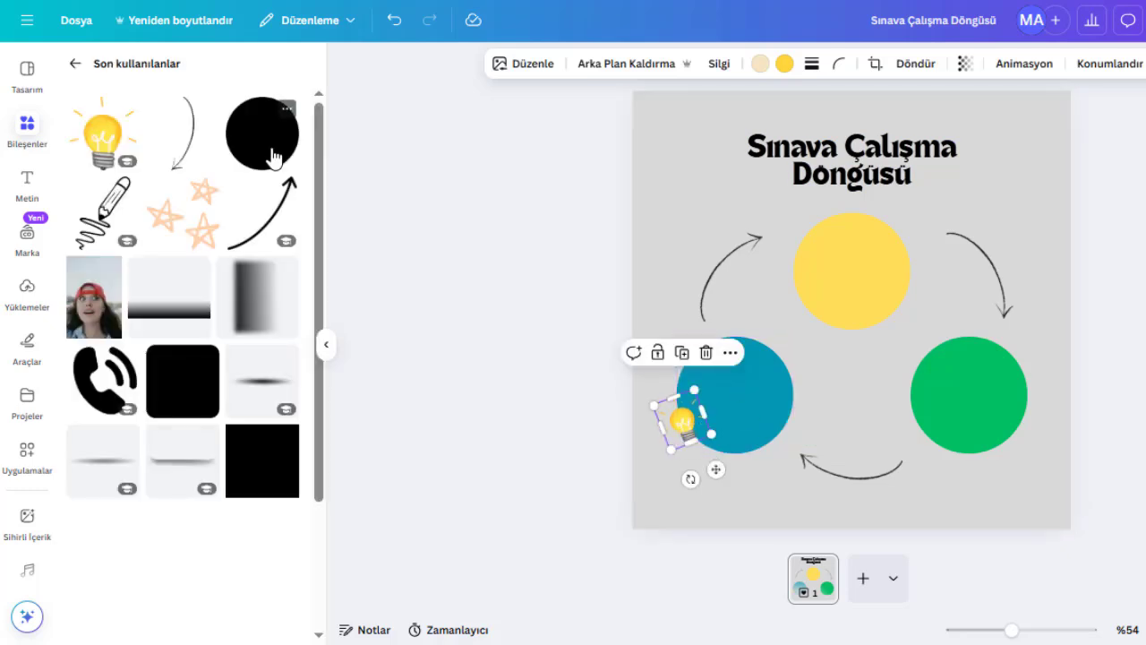
{"action": "left_click", "coordinate": [931, 258]}
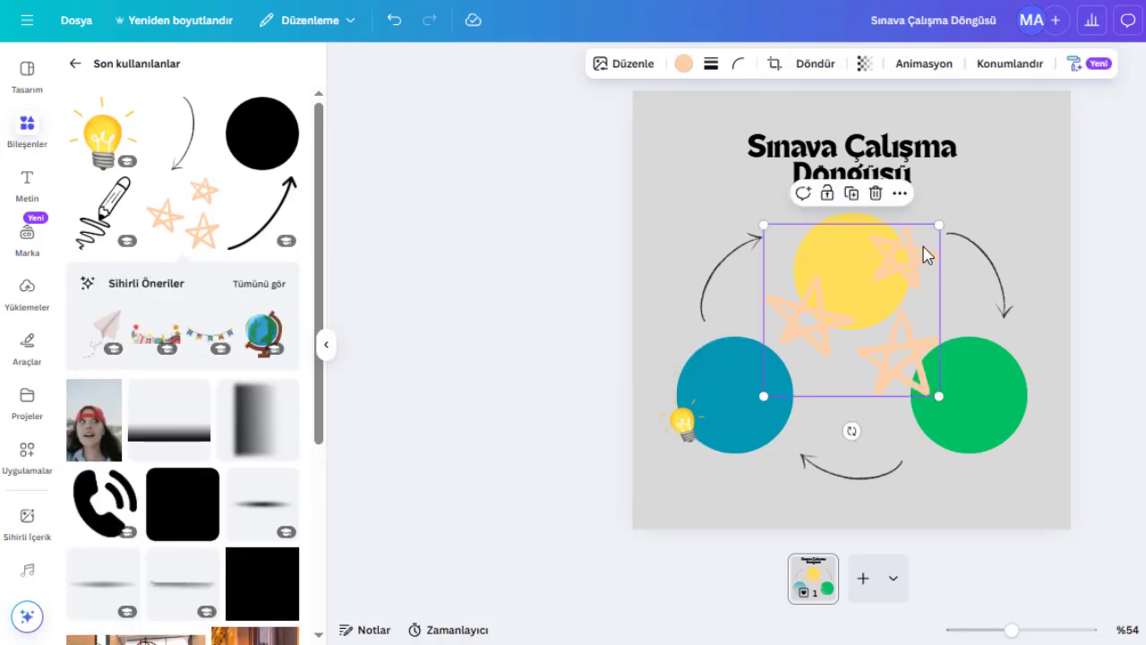
{"action": "left_click_drag", "start_coordinate": [929, 229], "coordinate": [857, 304]}
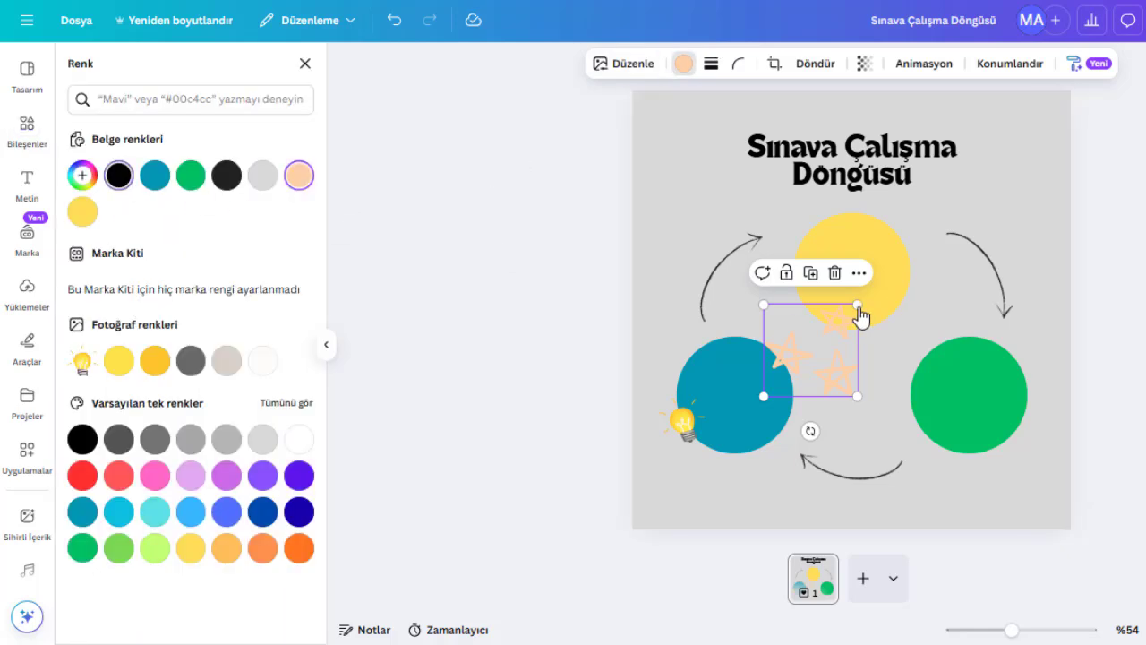
{"action": "left_click_drag", "start_coordinate": [858, 307], "coordinate": [914, 234]}
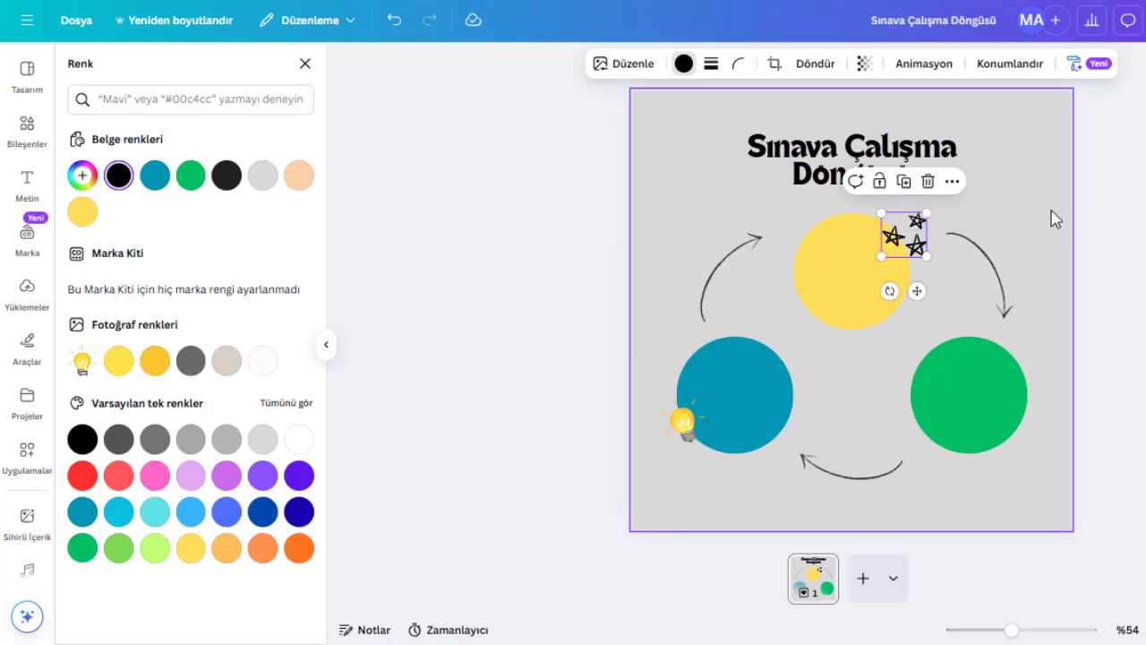
{"action": "left_click", "coordinate": [1055, 219]}
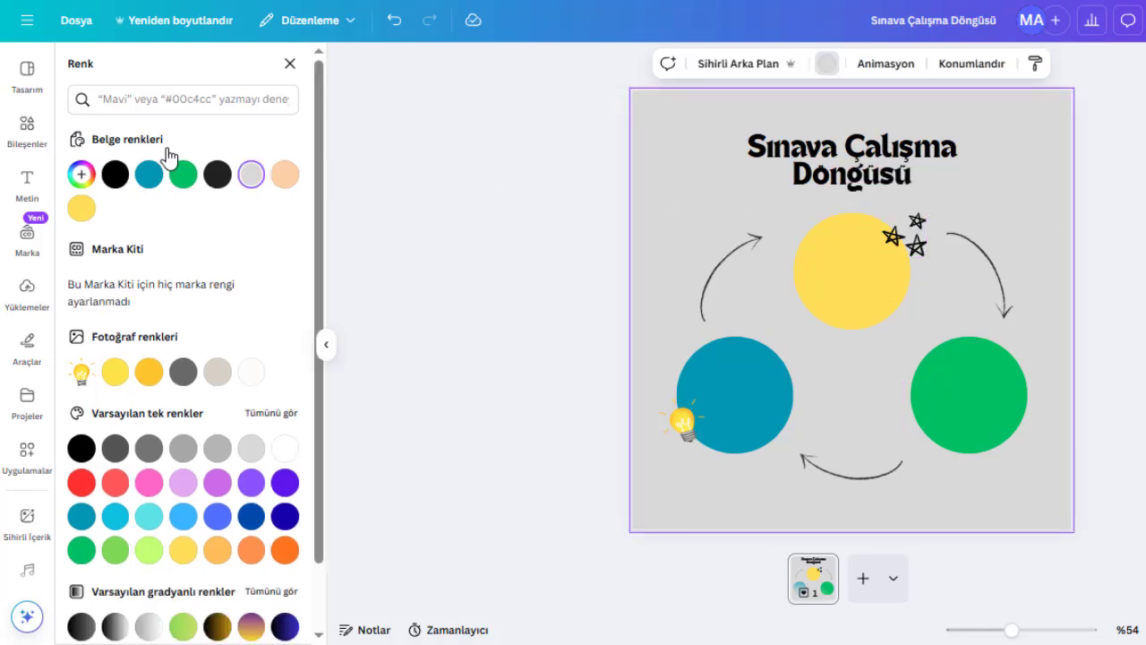
- Add the pencil graphic from recent elements and place it small at the green circle's lower right edge
{"action": "left_click", "coordinate": [31, 126]}
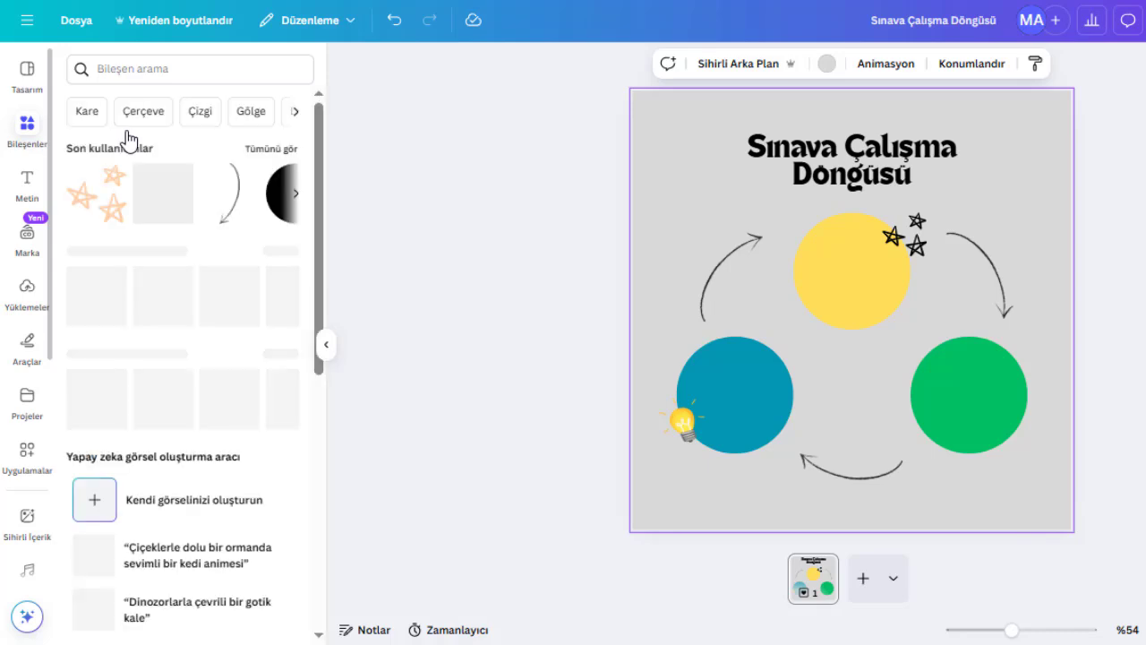
{"action": "left_click", "coordinate": [269, 151]}
{"action": "left_click", "coordinate": [194, 247]}
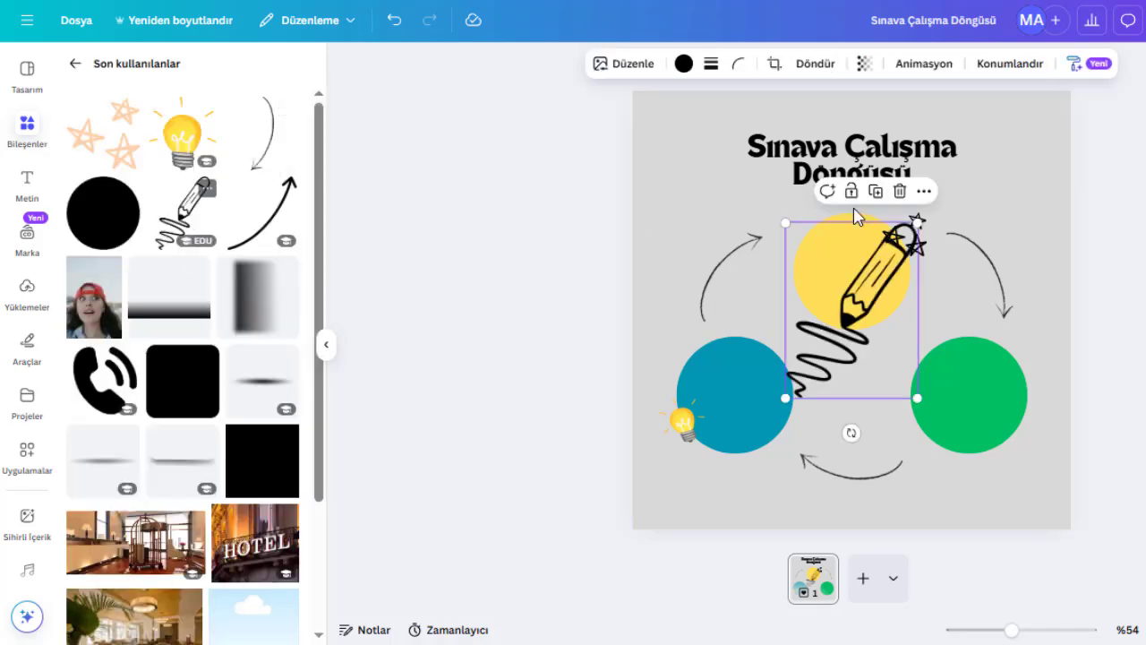
{"action": "mouse_move", "coordinate": [916, 224]}
{"action": "left_mouse_down"}
{"action": "mouse_move", "coordinate": [811, 369]}
{"action": "mouse_move", "coordinate": [1007, 427]}
{"action": "mouse_move", "coordinate": [1011, 441]}
{"action": "left_mouse_up"}
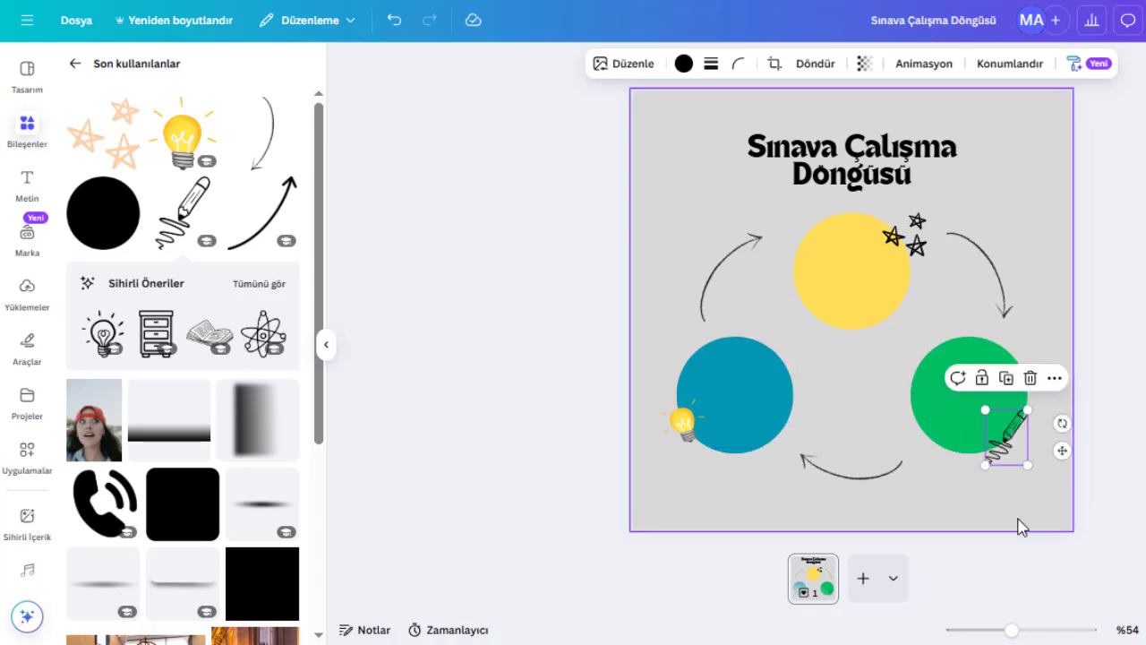
{"action": "left_click", "coordinate": [1011, 510]}
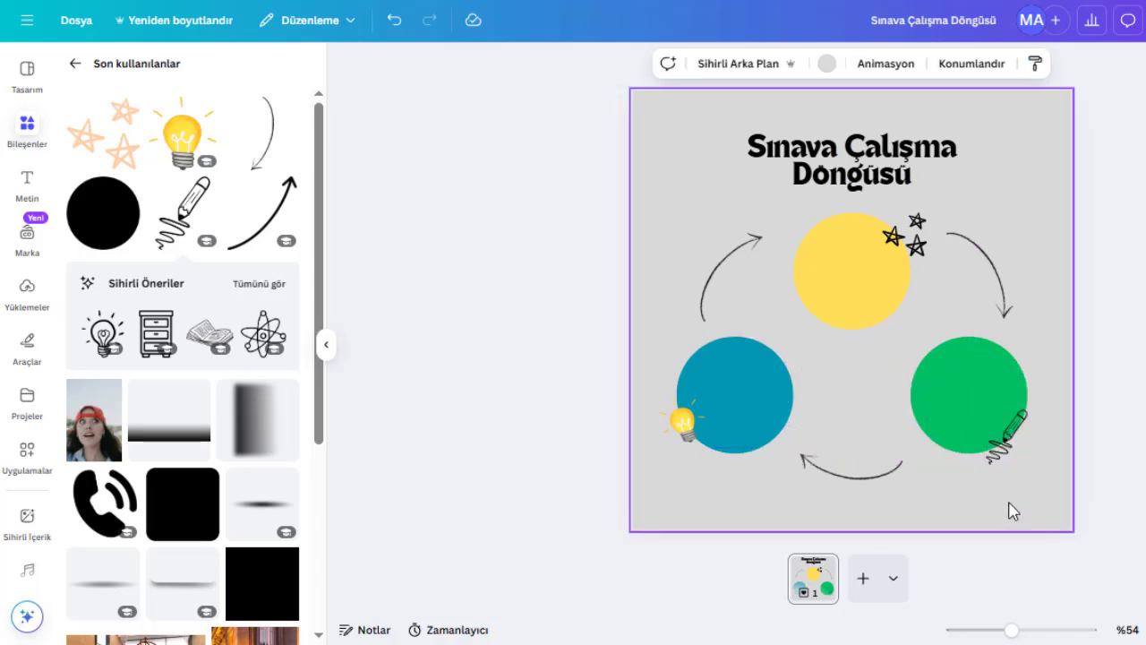
- Add a subheading text reading "Çalışma Planı Yap" on two lines and shrink it to about 32.6 size
{"action": "left_click", "coordinate": [28, 183]}
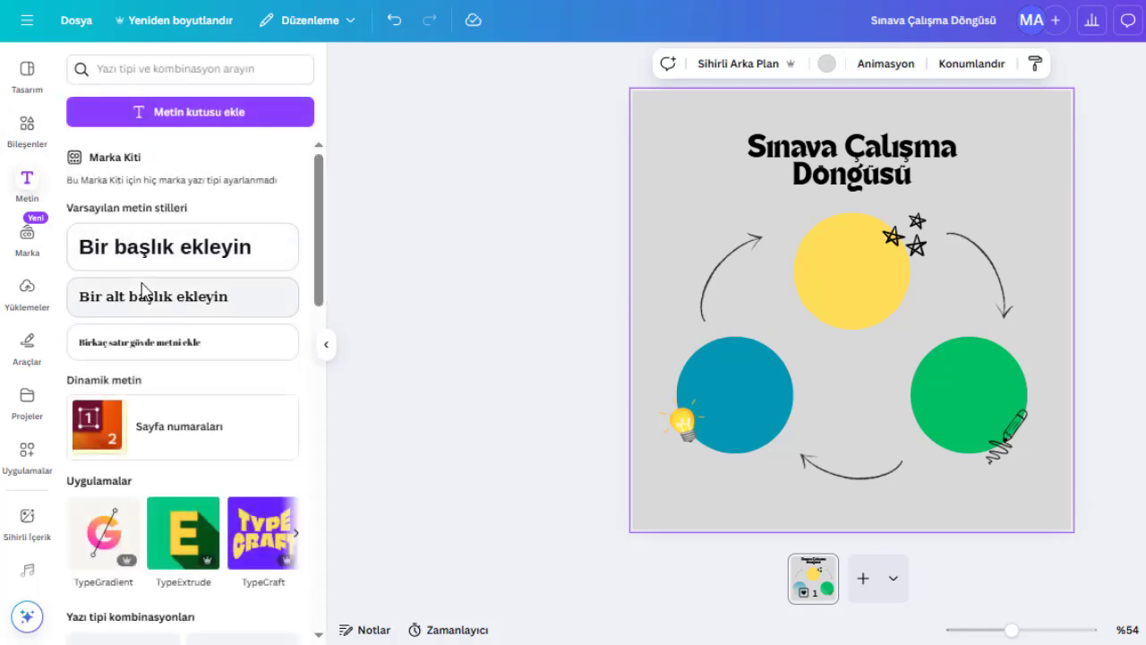
{"action": "left_click", "coordinate": [142, 293]}
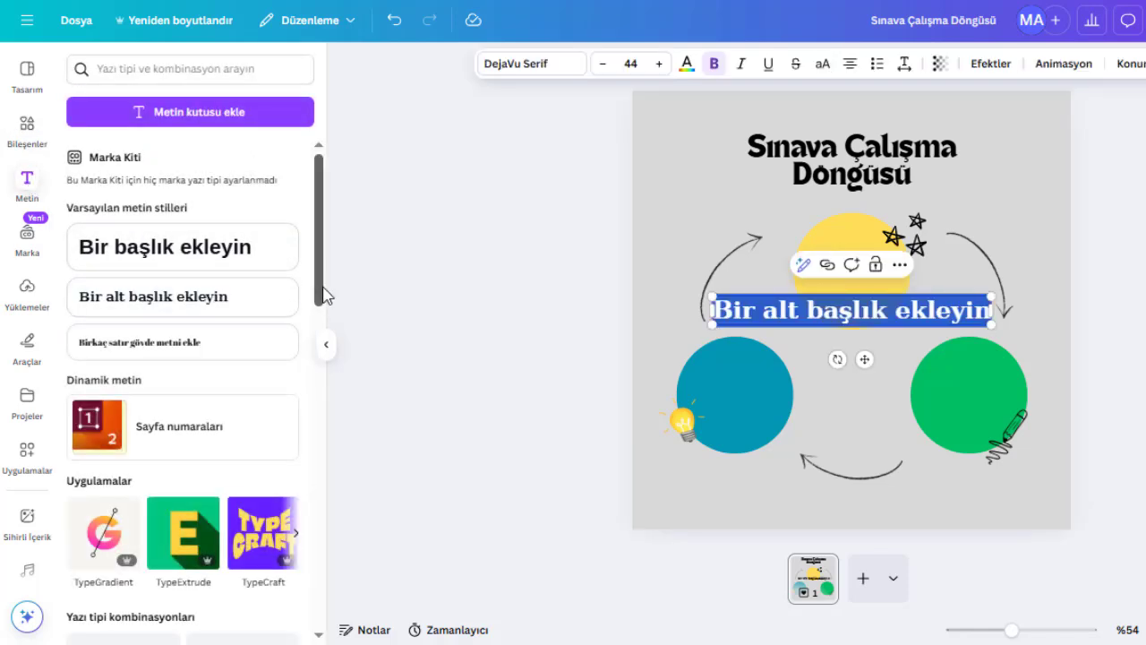
{"action": "type", "text": "Çalışma"}
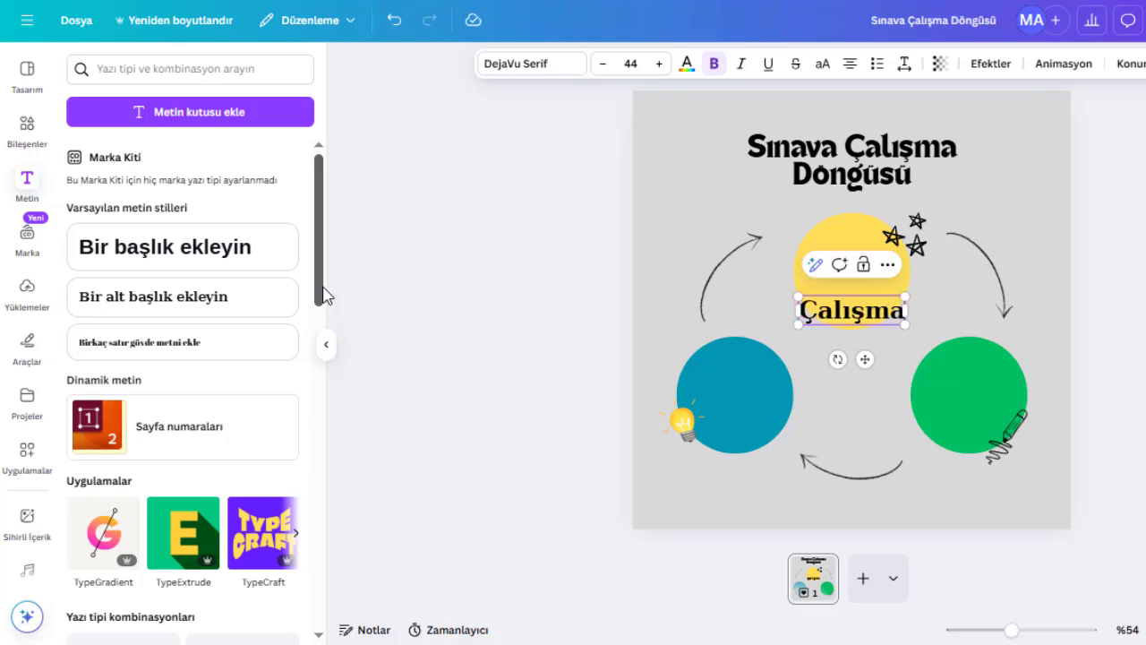
{"action": "type", "text": " Planı Y"}
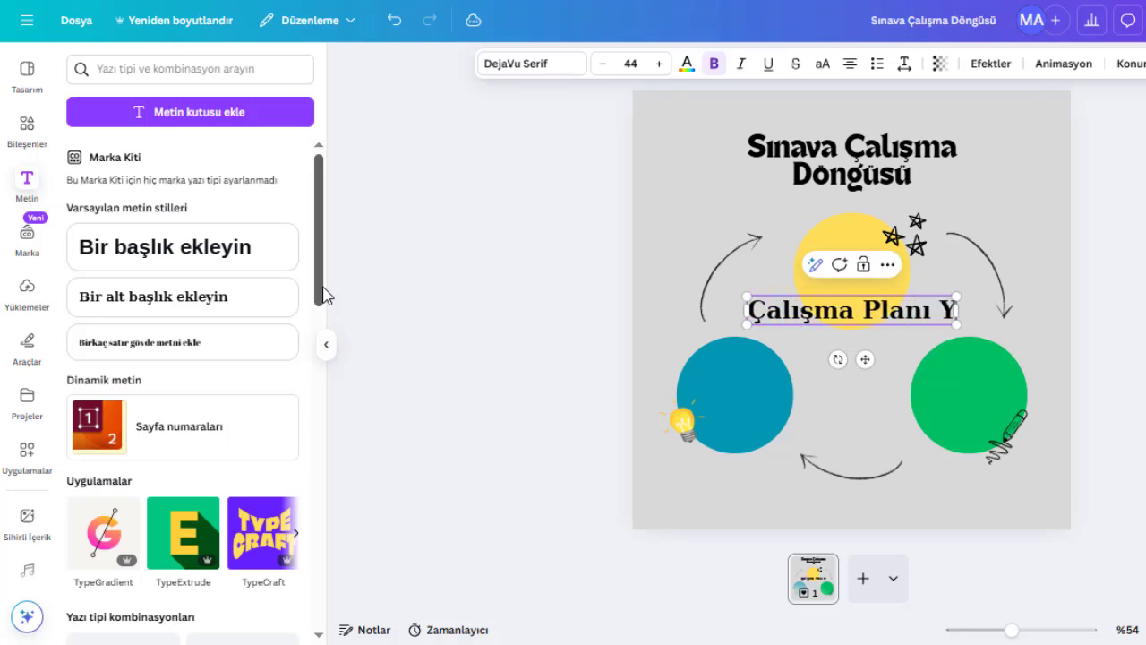
{"action": "key", "text": "BackSpace"}
{"action": "key", "text": "Return"}
{"action": "type", "text": "Yap"}
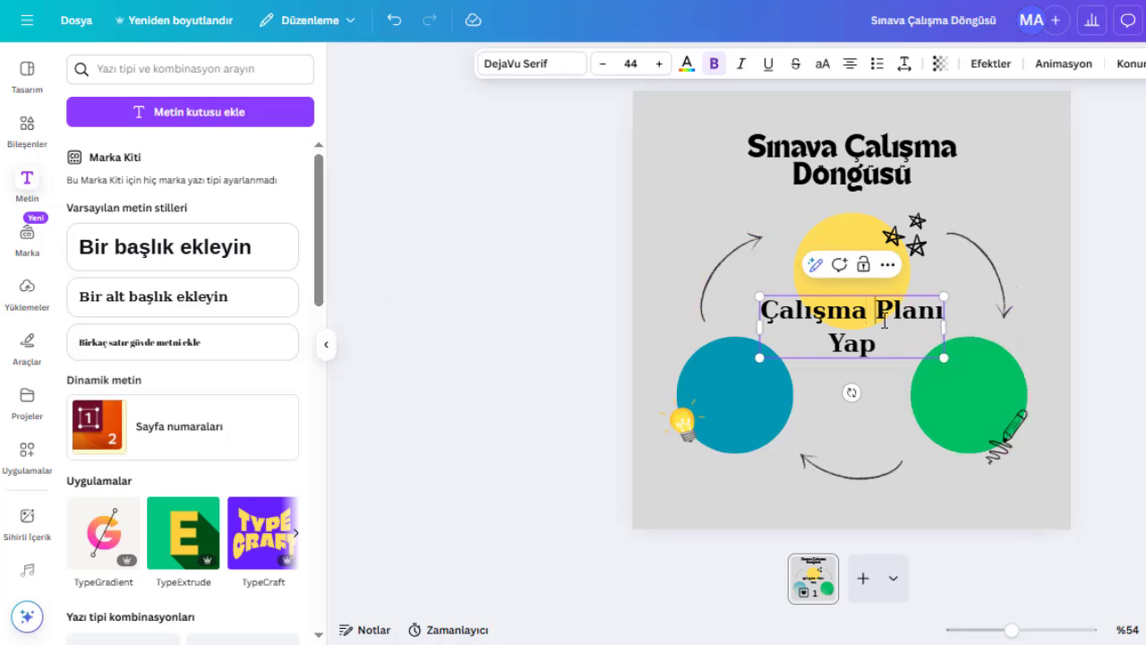
{"action": "key", "text": "BackSpace"}
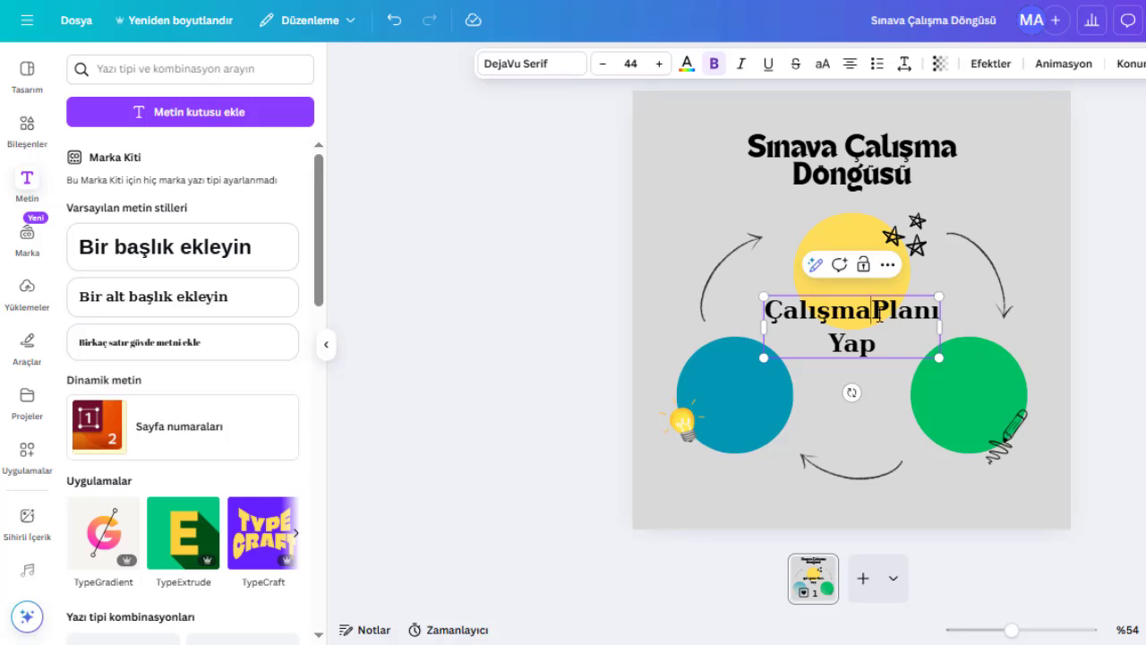
{"action": "key", "text": "Return"}
{"action": "left_click", "coordinate": [835, 377]}
{"action": "key", "text": "BackSpace"}
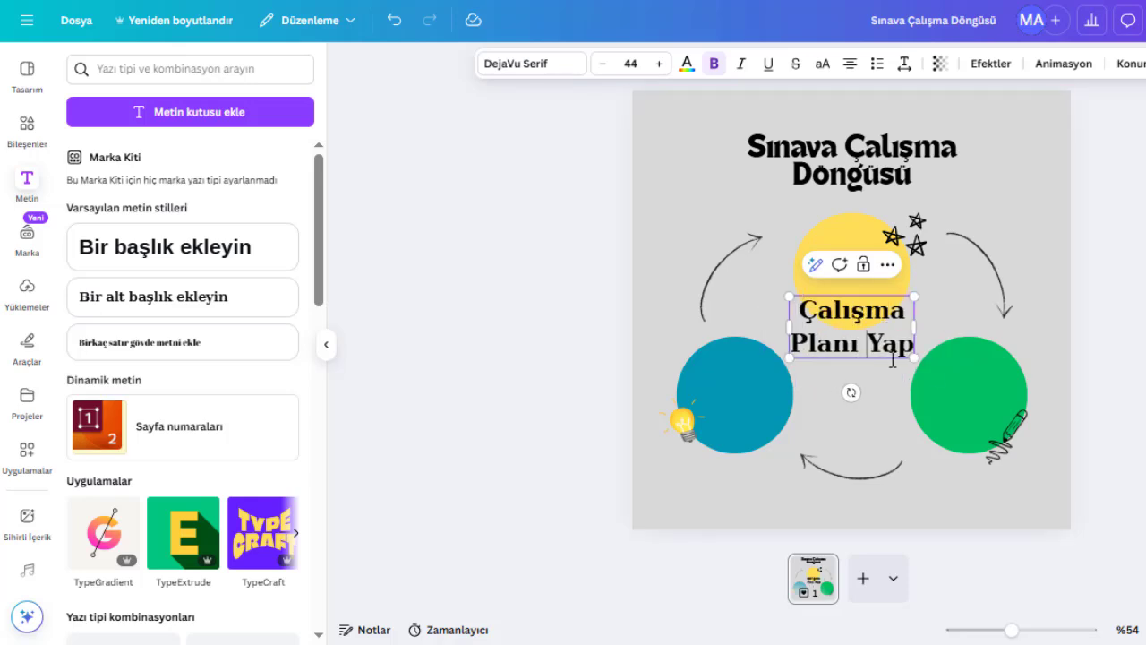
{"action": "left_click_drag", "start_coordinate": [912, 356], "coordinate": [882, 342]}
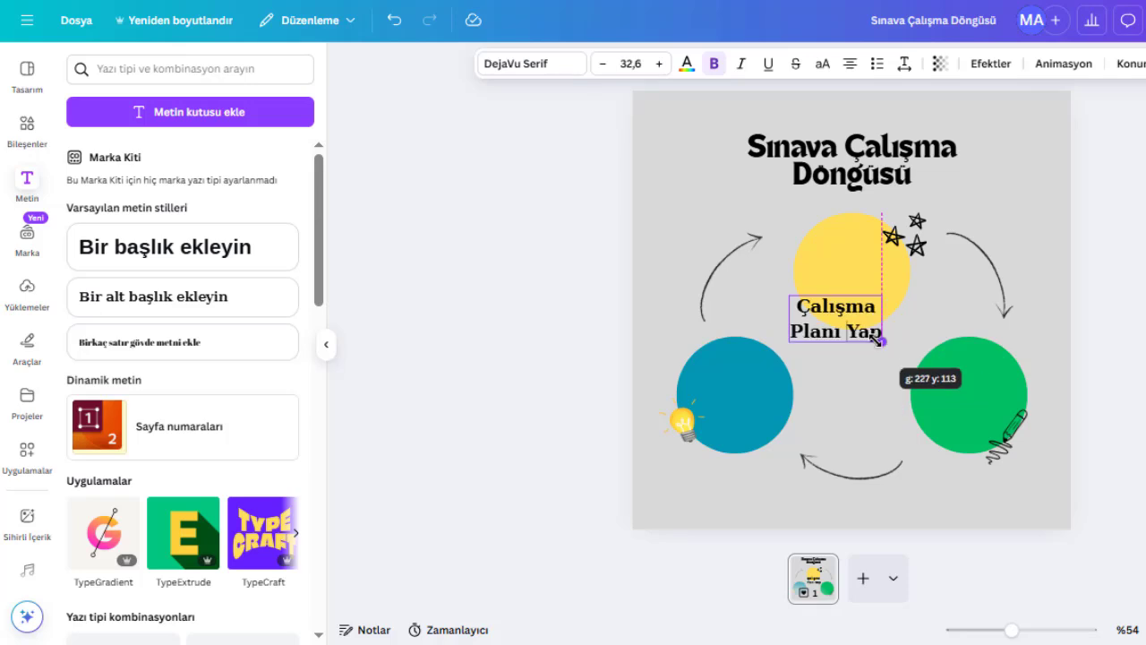
- Remove bold from the new label and change its font to Montserrat
{"action": "left_click", "coordinate": [715, 72]}
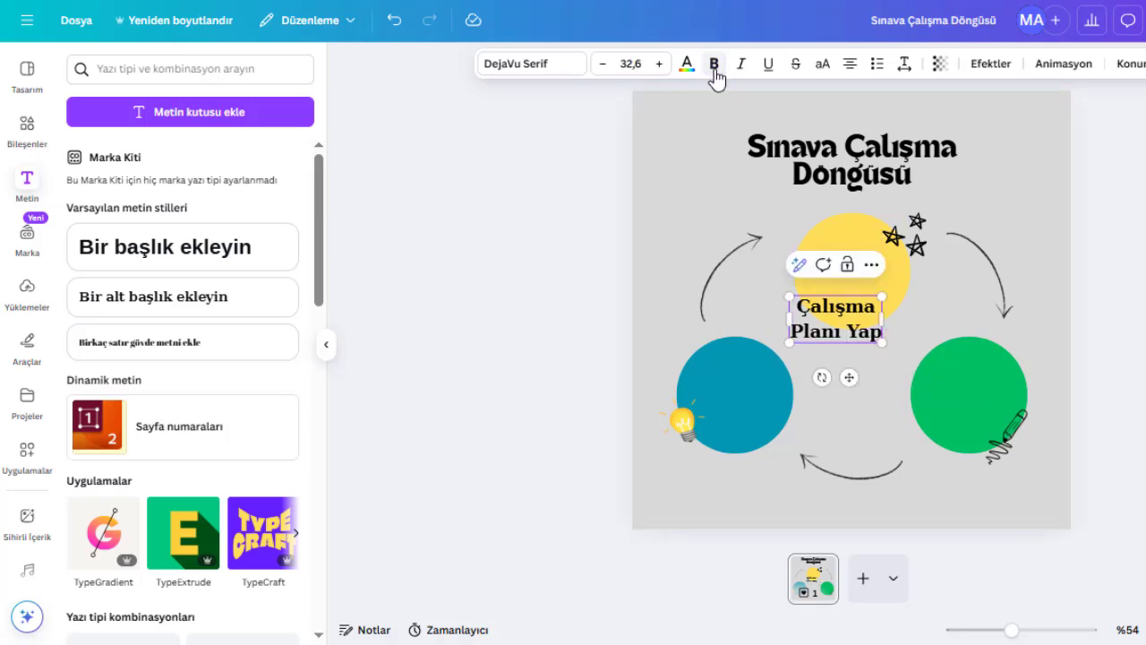
{"action": "left_click", "coordinate": [923, 322]}
{"action": "left_click", "coordinate": [869, 330]}
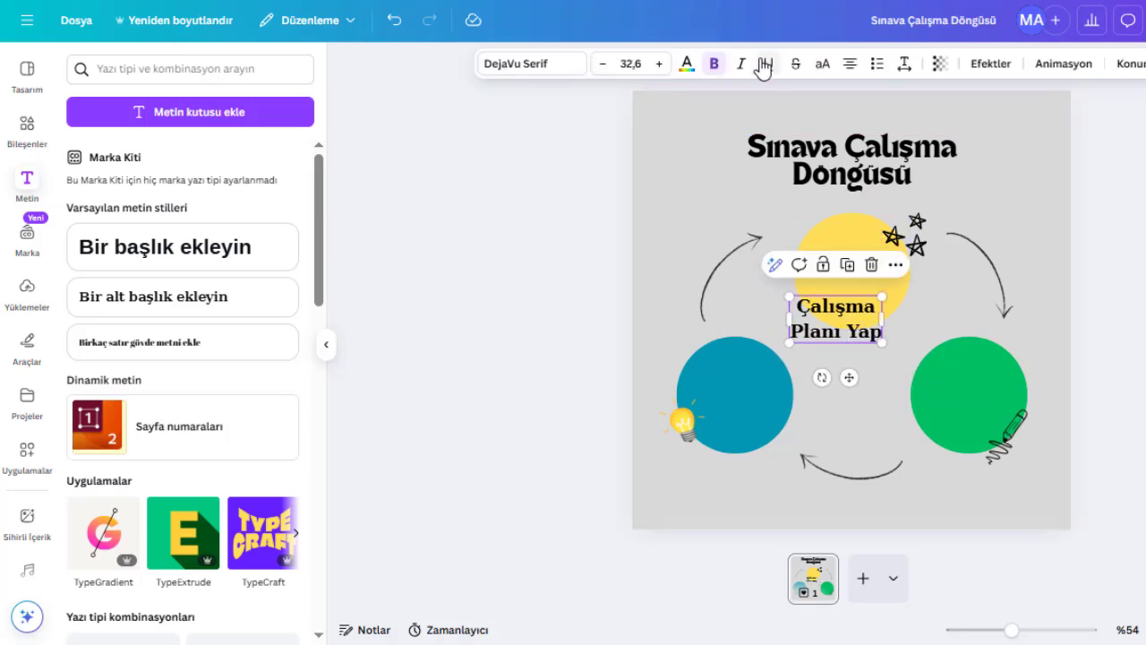
{"action": "left_click", "coordinate": [708, 68]}
{"action": "left_click", "coordinate": [582, 70]}
{"action": "left_click", "coordinate": [170, 139]}
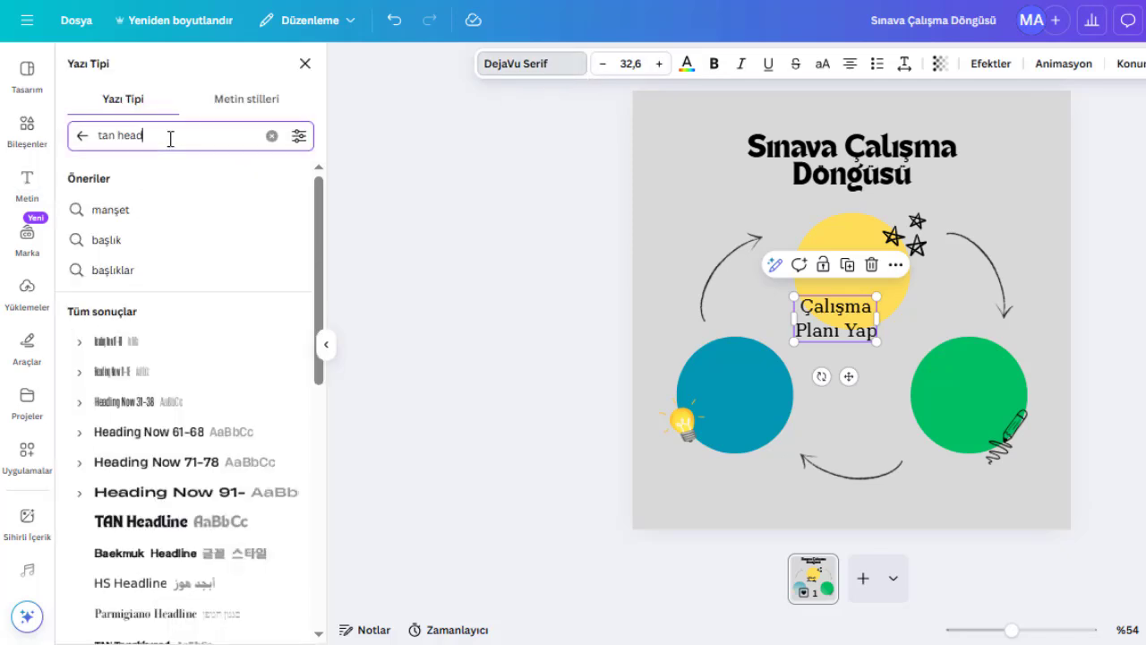
{"action": "type", "text": "mont"}
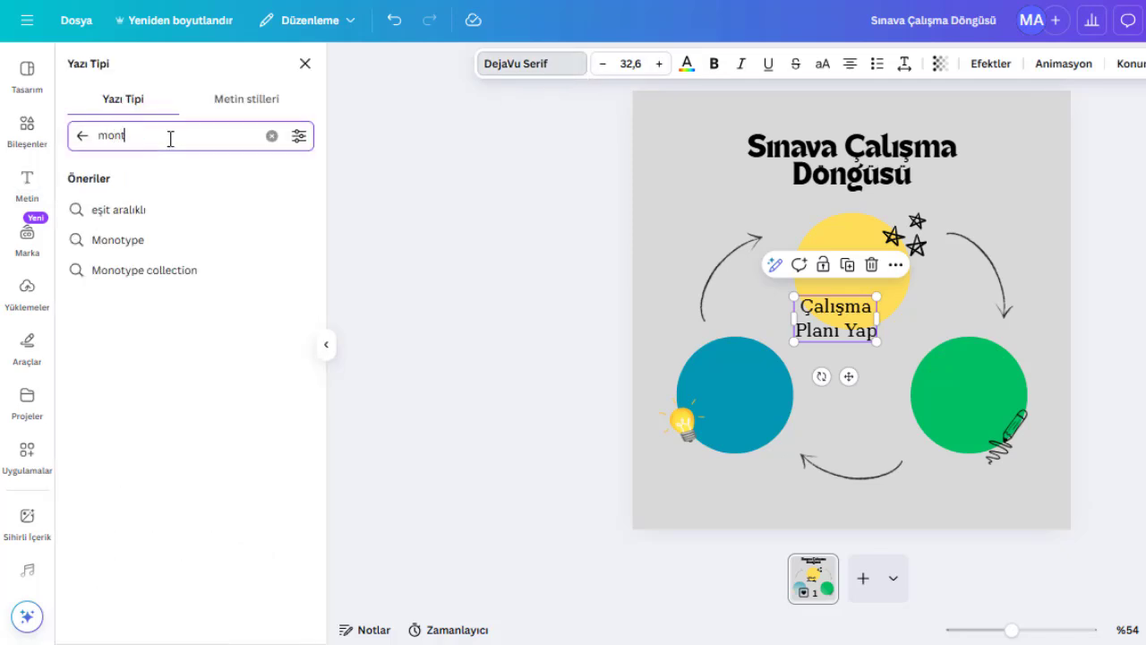
{"action": "key", "text": "Return"}
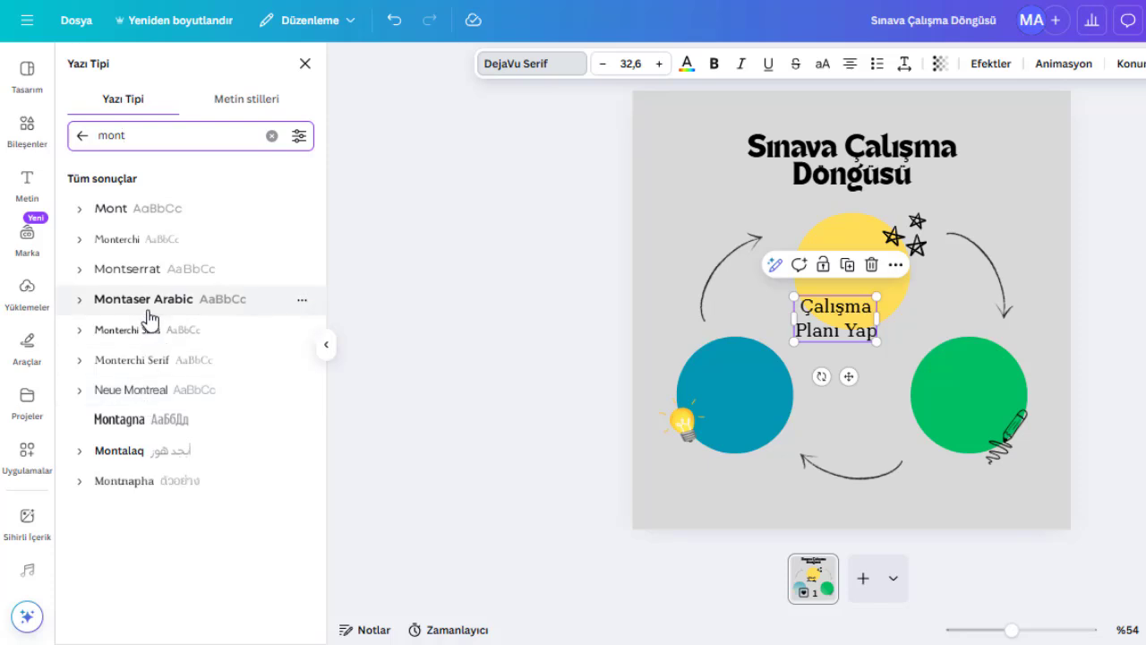
{"action": "left_click", "coordinate": [145, 271]}
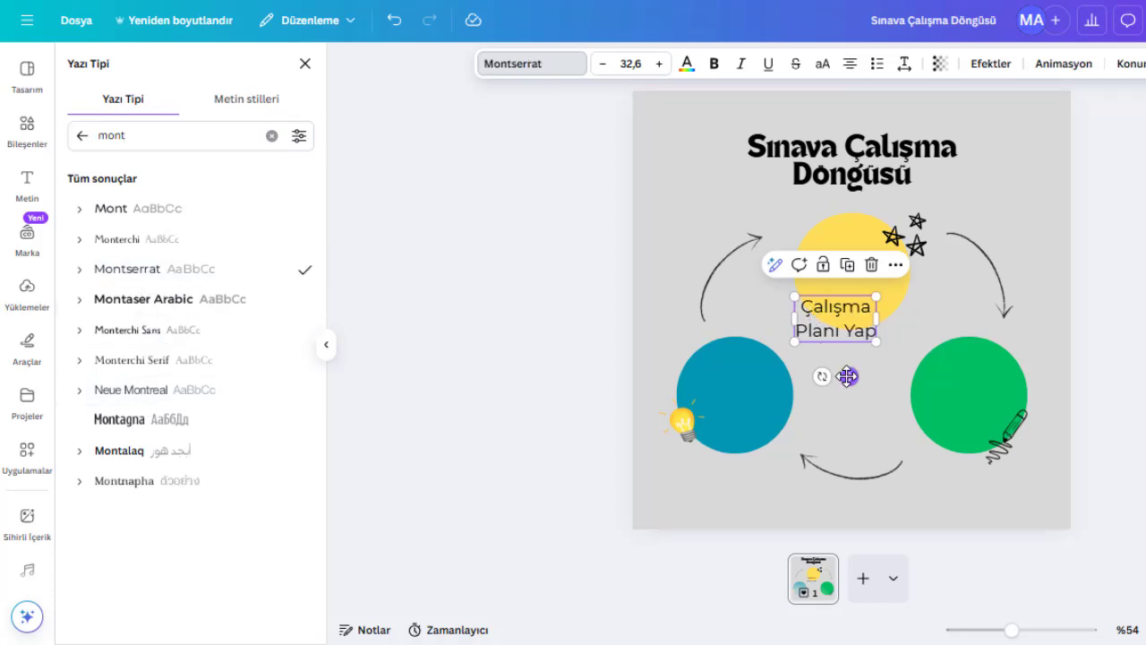
- Center the label on the yellow circle and place a copy on the blue circle reading "Düzenli Test Çöz"
{"action": "left_click_drag", "start_coordinate": [849, 376], "coordinate": [866, 329]}
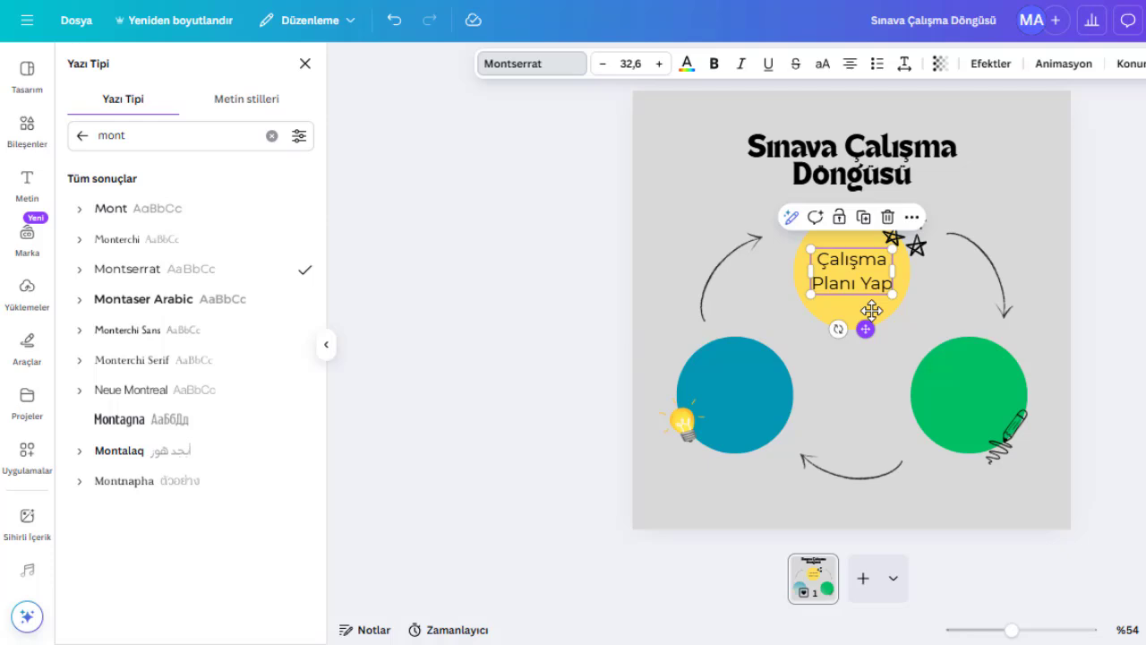
{"action": "left_click_drag", "start_coordinate": [876, 281], "coordinate": [765, 388]}
{"action": "double_click", "coordinate": [765, 389]}
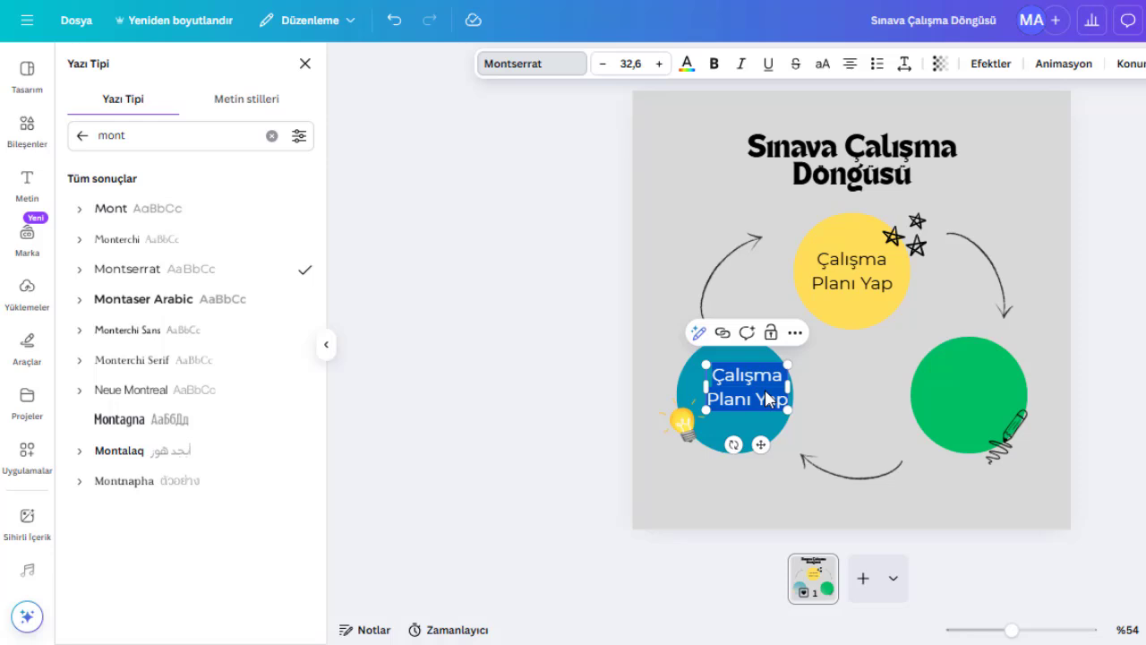
{"action": "type", "text": "Düzenli"}
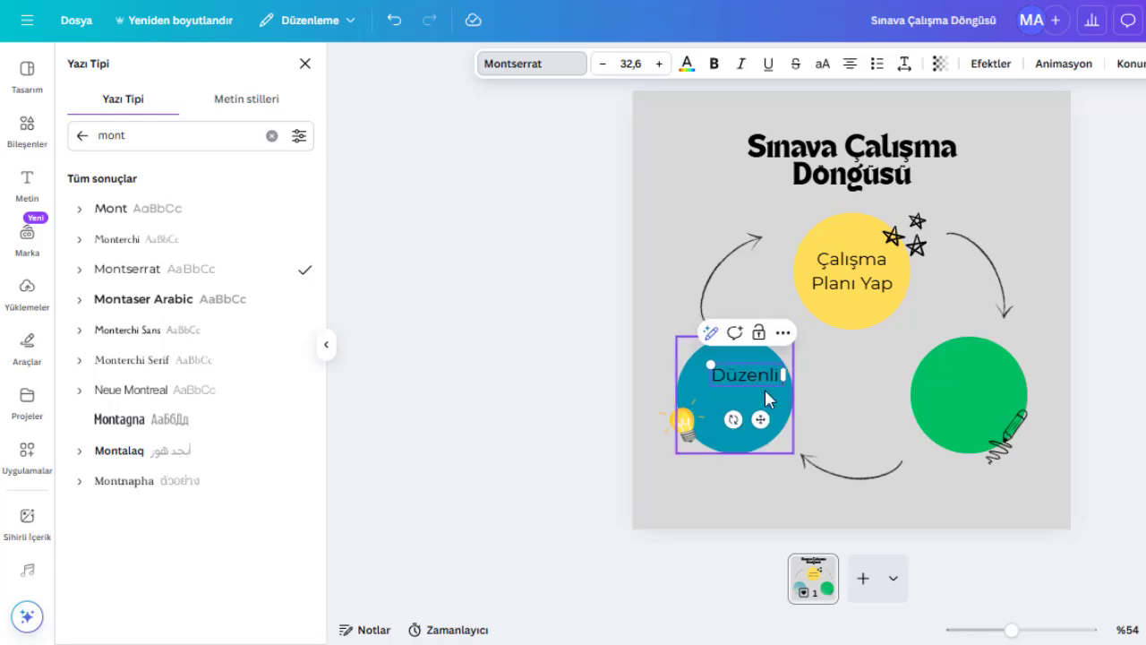
{"action": "key", "text": "Return"}
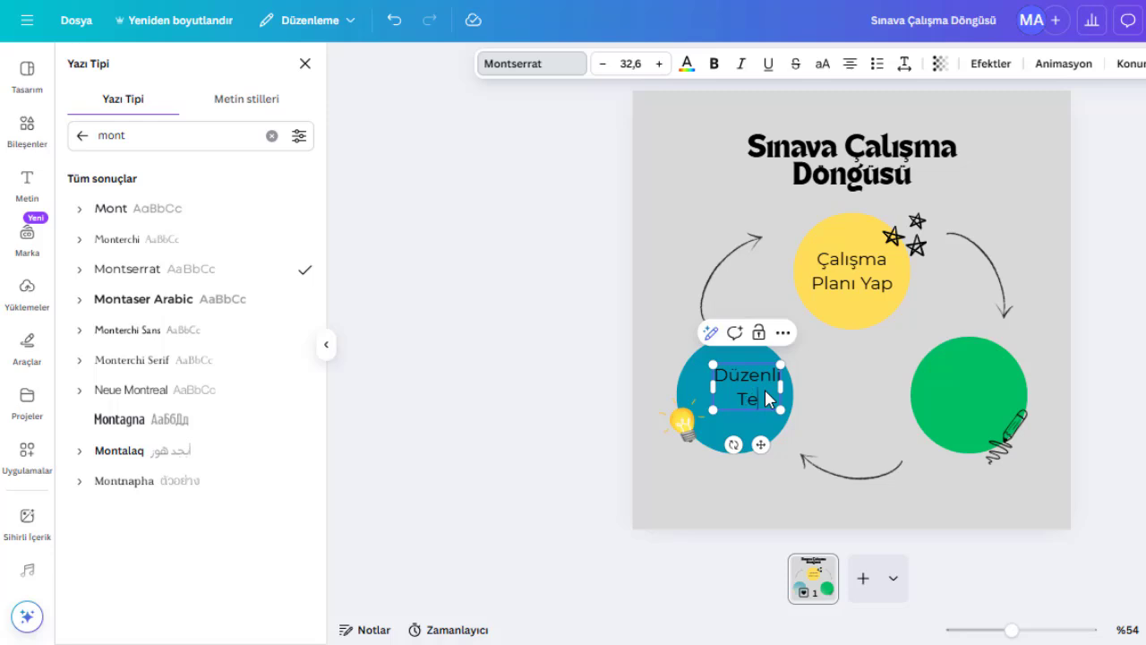
{"action": "type", "text": "Test Çöz"}
- Copy the blue circle's label onto the green circle and retype its text as "İstikrarlı"
{"action": "left_click", "coordinate": [809, 407]}
{"action": "left_click", "coordinate": [736, 395]}
{"action": "left_click_drag", "start_coordinate": [736, 395], "coordinate": [974, 388]}
{"action": "key", "text": "ctrl+d"}
{"action": "double_click", "coordinate": [974, 393]}
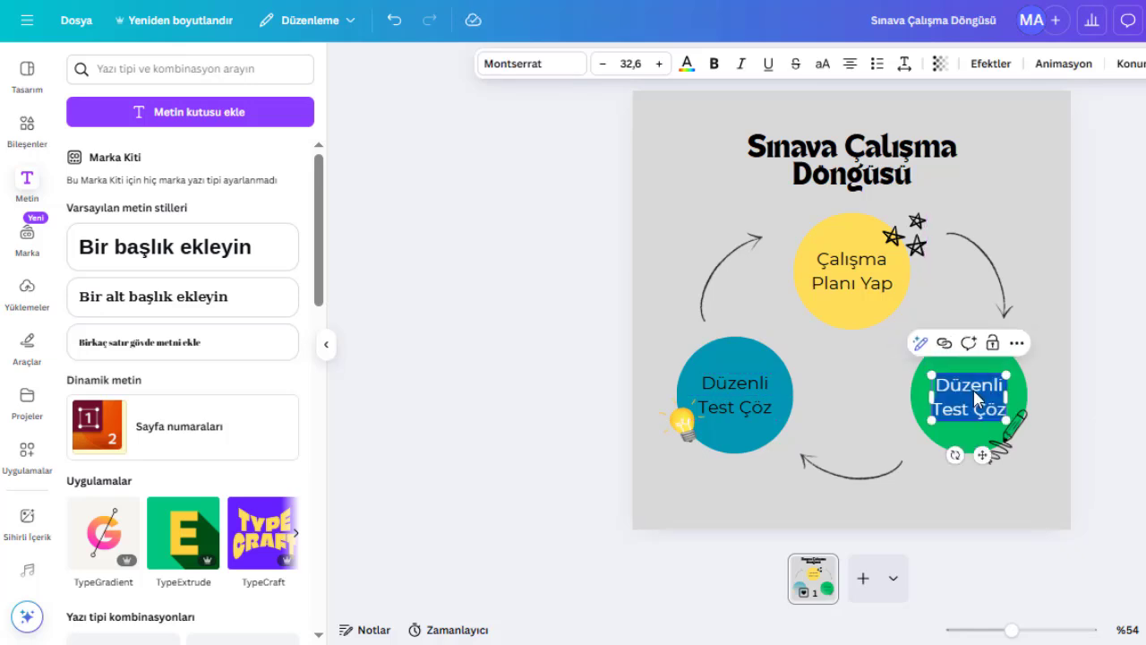
{"action": "type", "text": "Ist"}
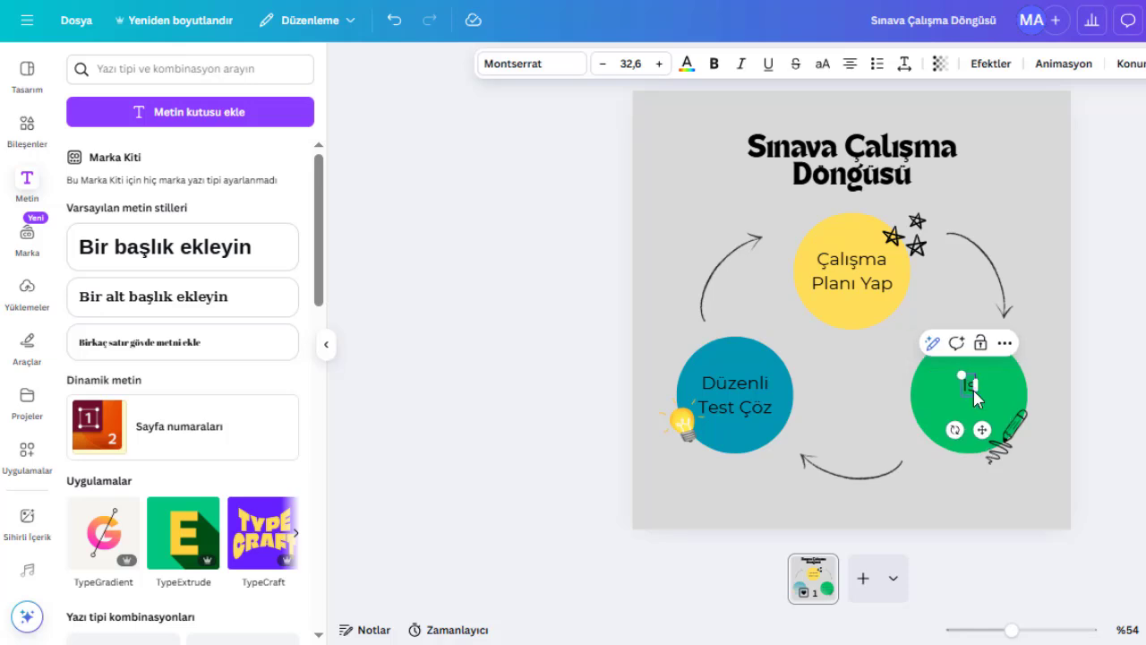
{"action": "type", "text": "ikrarlı"}
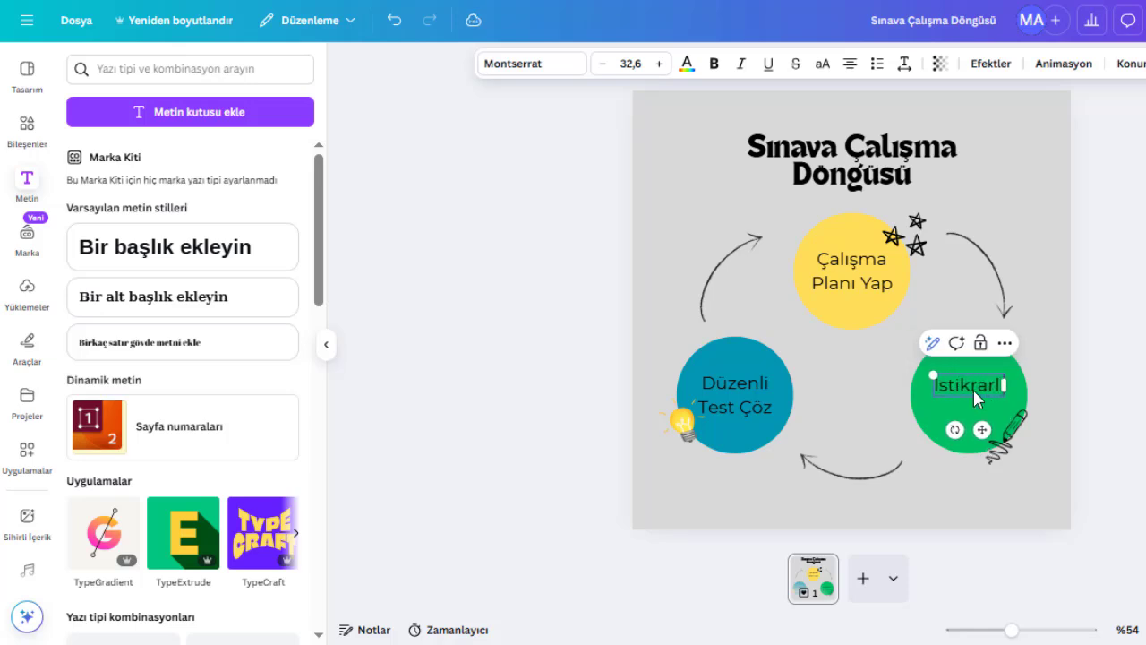